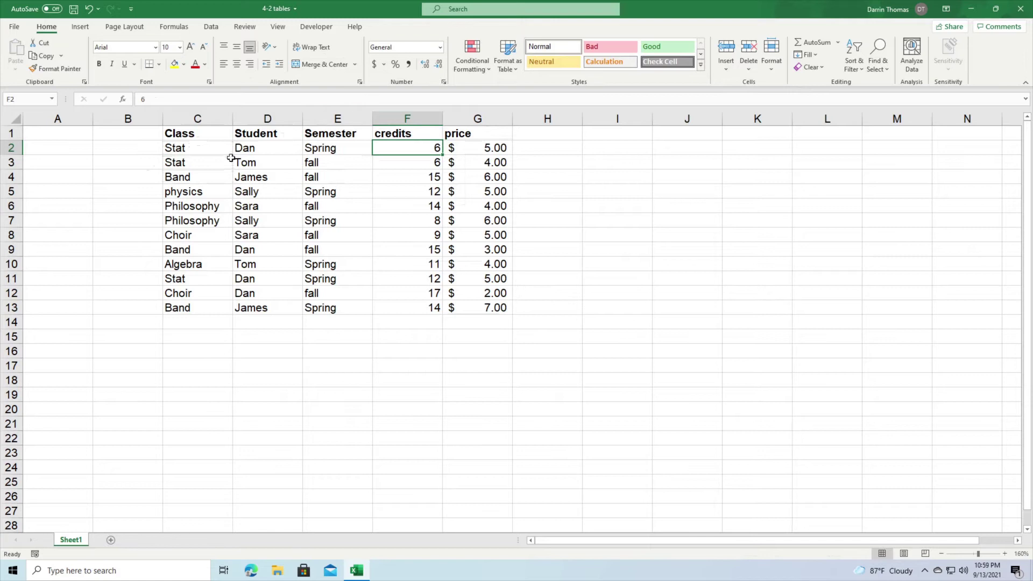
{"action": "key", "text": "Left"}
{"action": "key", "text": "Down"}
{"action": "key", "text": "Left"}
{"action": "key", "text": "Down"}
{"action": "key", "text": "Left"}
{"action": "key", "text": "Right"}
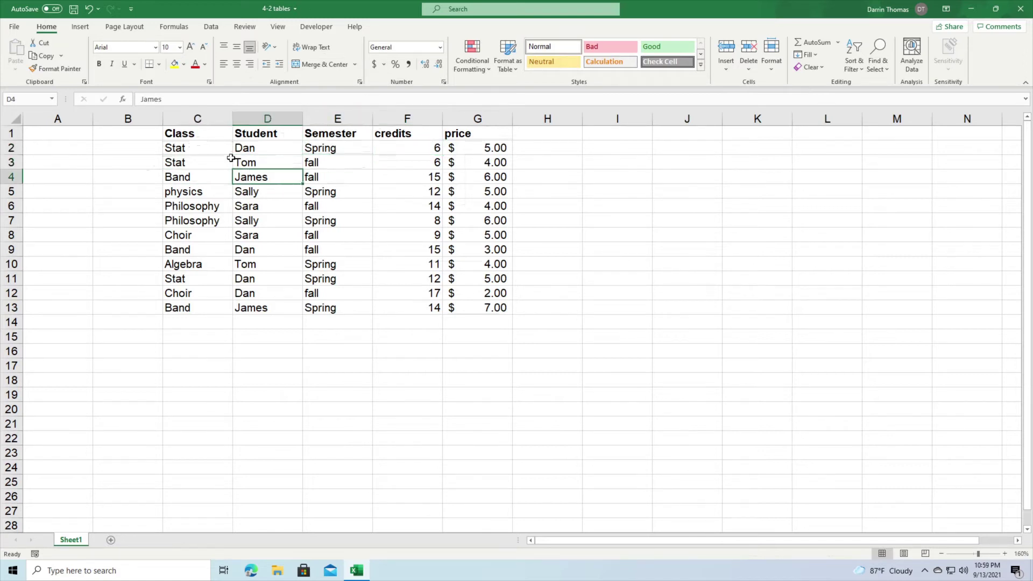
{"action": "key", "text": "Right"}
{"action": "key", "text": "Right"}
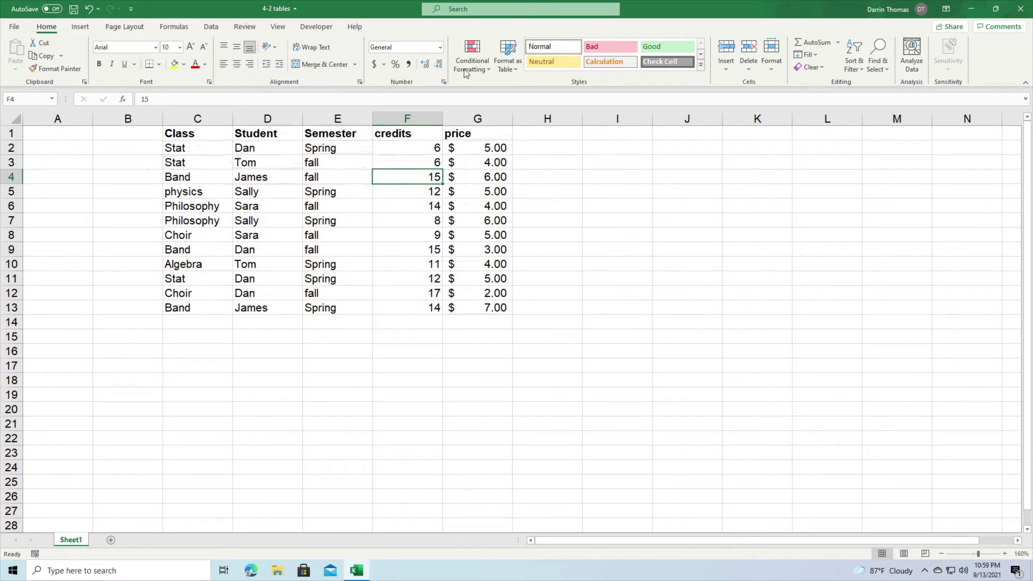
Step: Format the data range C1:G13 as a table with headers, using the White, Table Style Light 1 style
{"action": "left_click", "coordinate": [512, 65]}
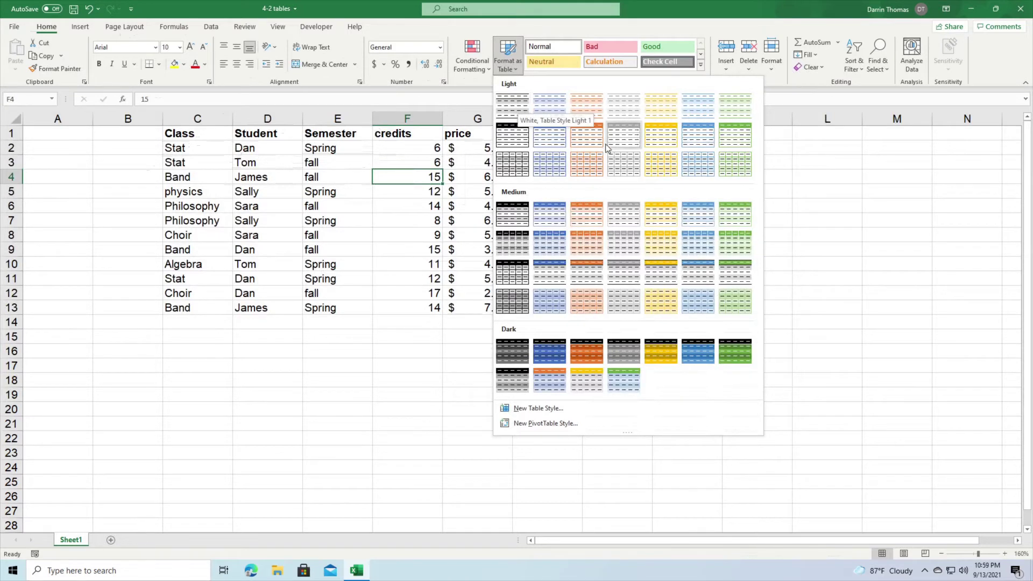
{"action": "left_click", "coordinate": [517, 108]}
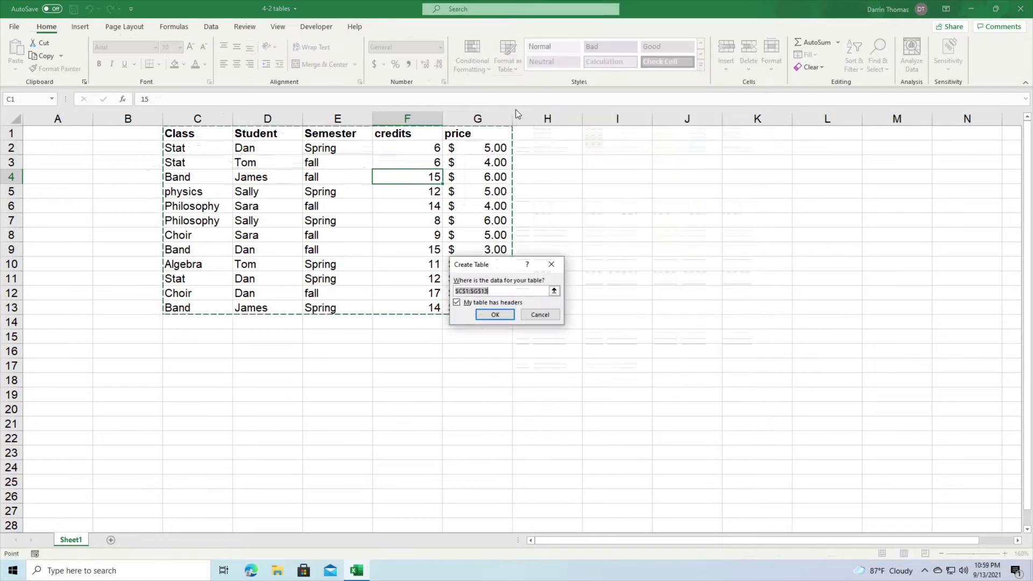
{"action": "left_click", "coordinate": [495, 315]}
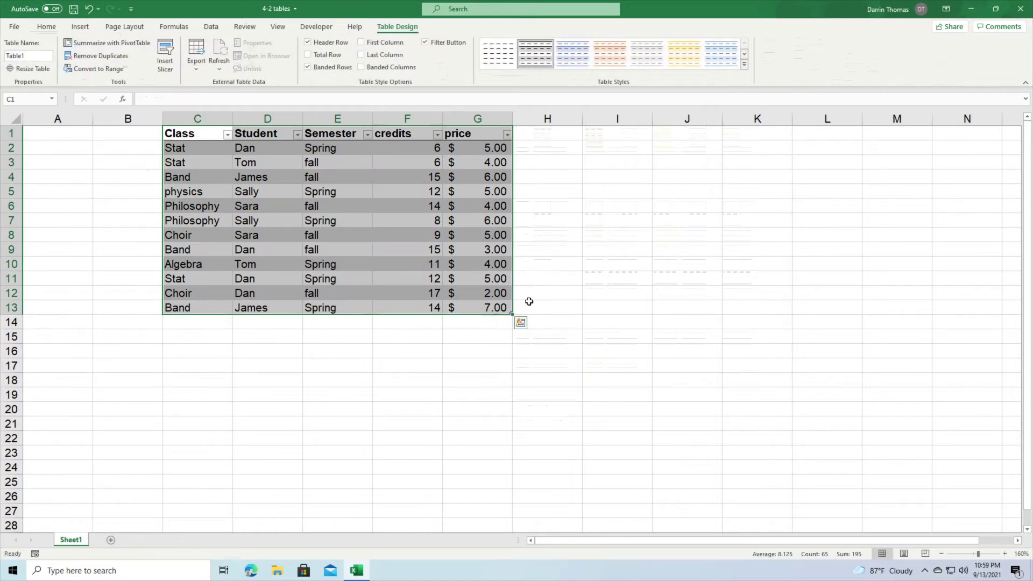
{"action": "left_click", "coordinate": [575, 293]}
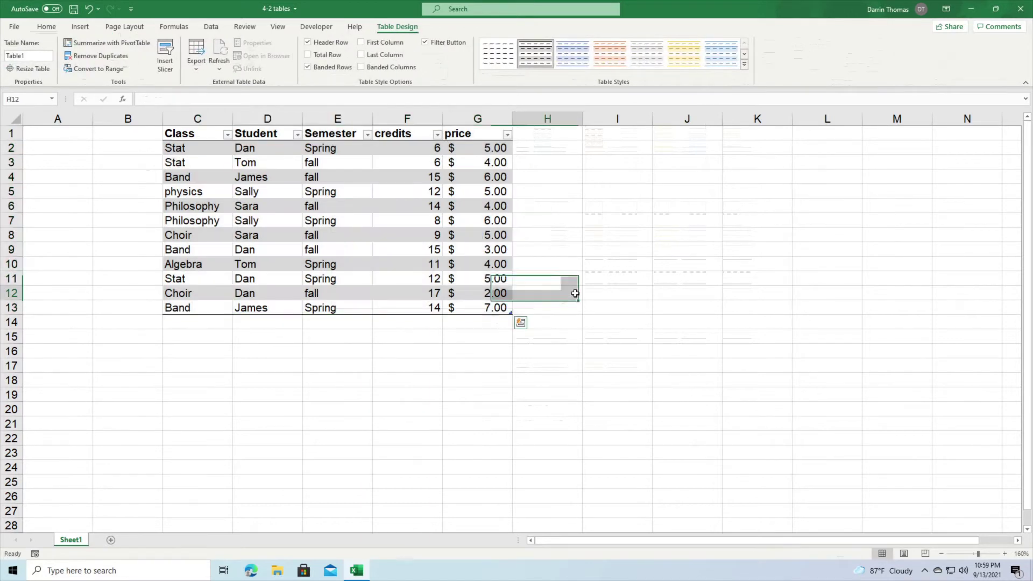
Step: Append two empty rows below the table's last record and undo both additions
{"action": "left_click", "coordinate": [447, 237]}
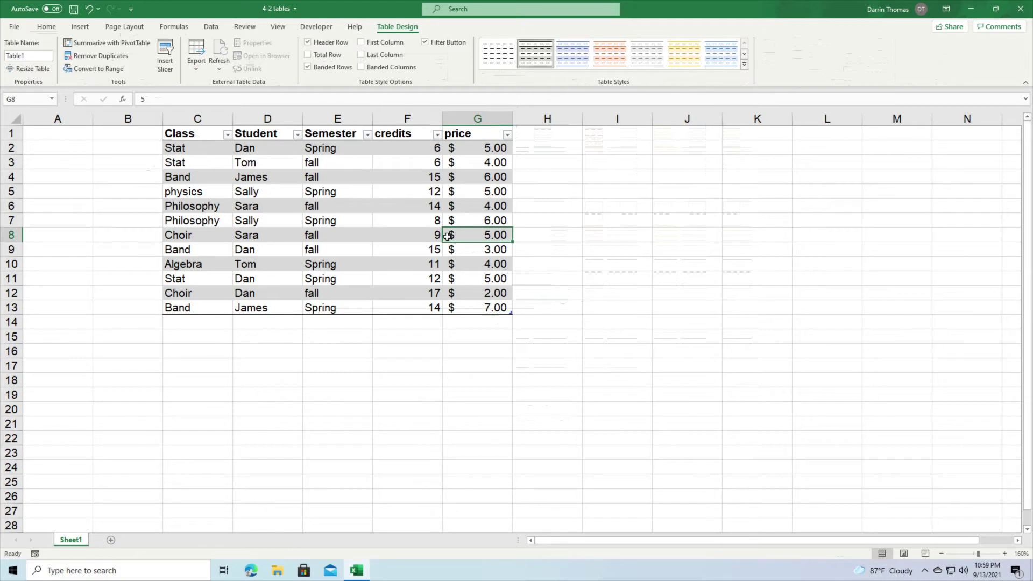
{"action": "key", "text": "Right"}
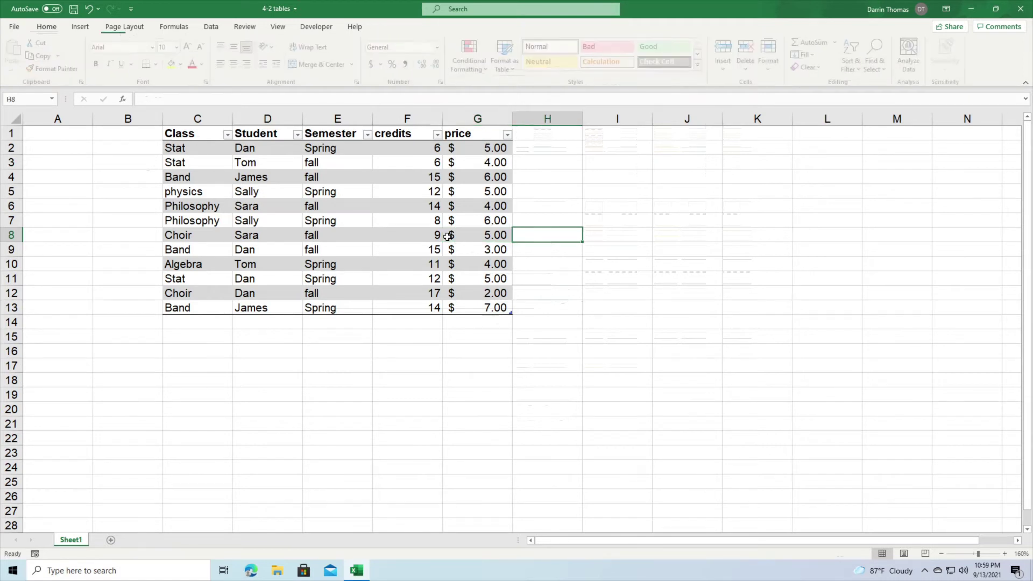
{"action": "key", "text": "Left"}
{"action": "key", "text": "Down"}
{"action": "key", "text": "Down"}
{"action": "key", "text": "Down"}
{"action": "key", "text": "Down"}
{"action": "key", "text": "Down"}
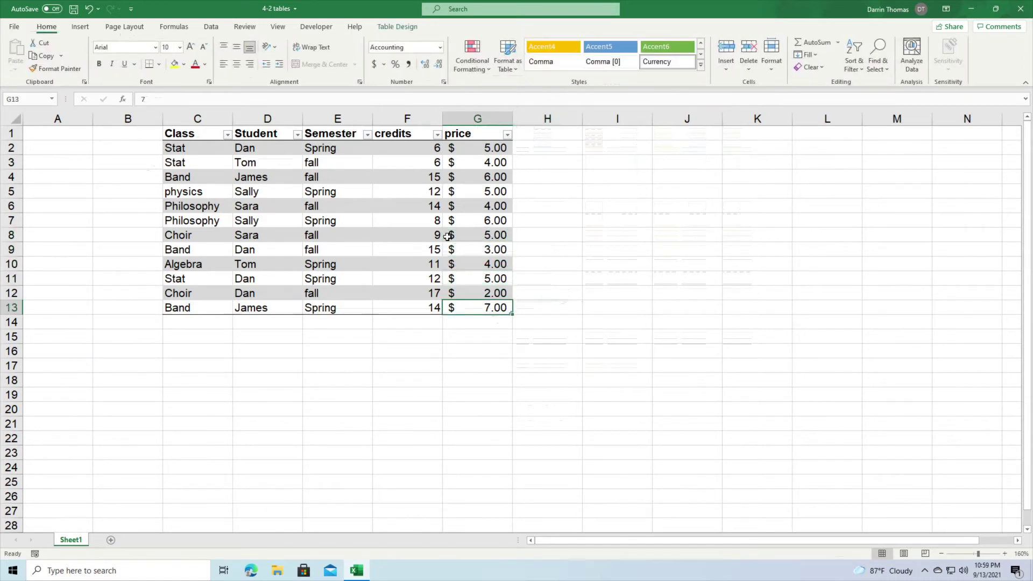
{"action": "key", "text": "Tab"}
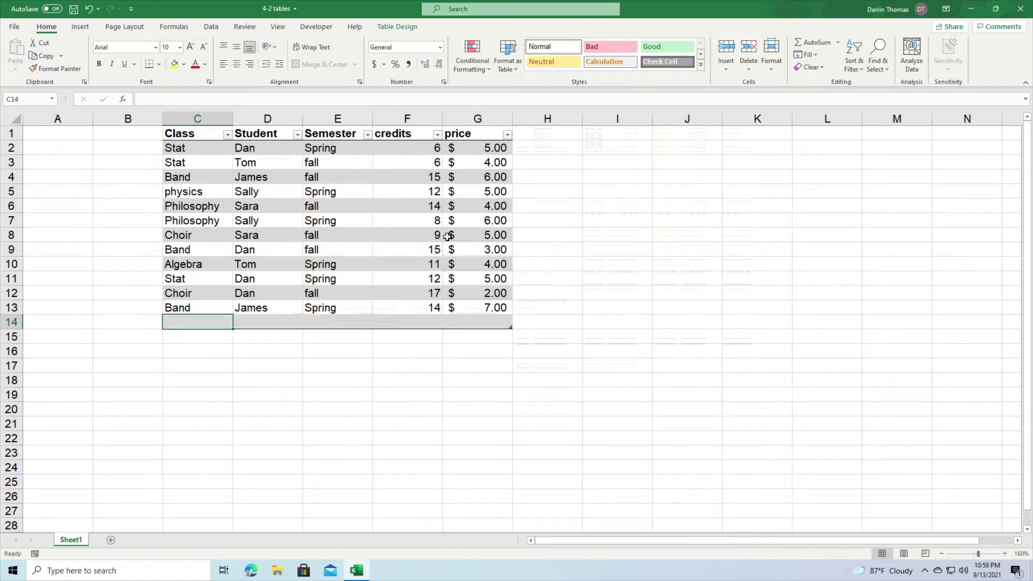
{"action": "key", "text": "Tab"}
{"action": "key", "text": "Tab"}
{"action": "key", "text": "Tab"}
{"action": "key", "text": "Tab"}
{"action": "key", "text": "Tab"}
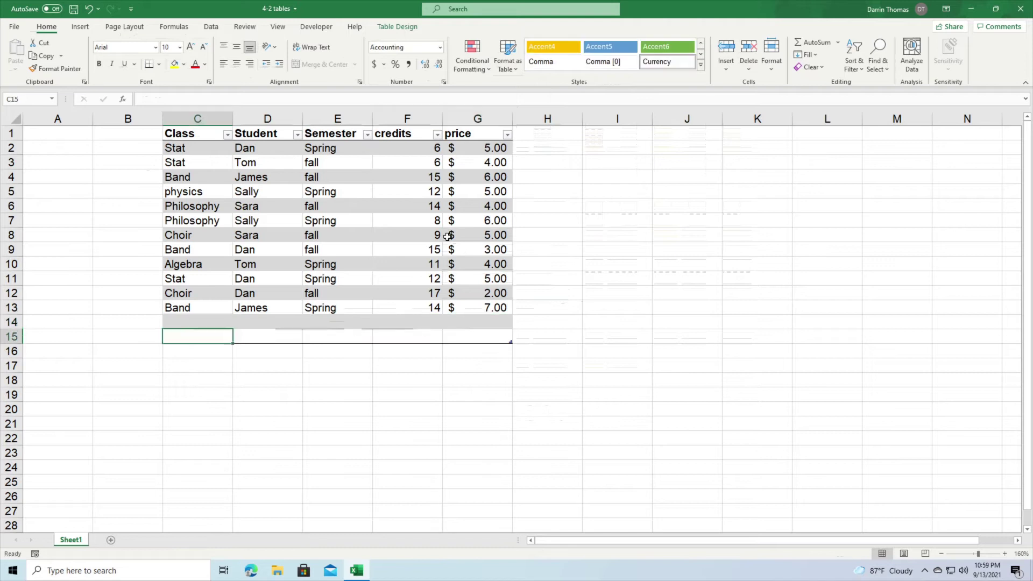
{"action": "key", "text": "ctrl+z"}
{"action": "key", "text": "ctrl+z"}
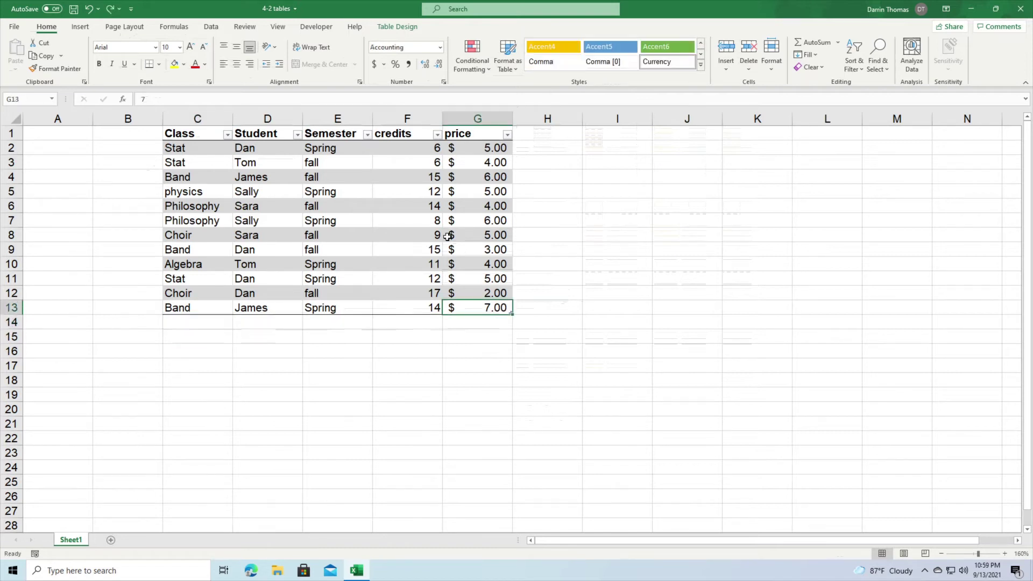
Step: Extend the table with a new column headed "sales" in H1, next to the price column
{"action": "key", "text": "Up"}
{"action": "key", "text": "Up"}
{"action": "key", "text": "Up"}
{"action": "key", "text": "Up"}
{"action": "key", "text": "Up"}
{"action": "key", "text": "Up"}
{"action": "key", "text": "Up"}
{"action": "key", "text": "Up"}
{"action": "key", "text": "Up"}
{"action": "key", "text": "Up"}
{"action": "key", "text": "Up"}
{"action": "key", "text": "Up"}
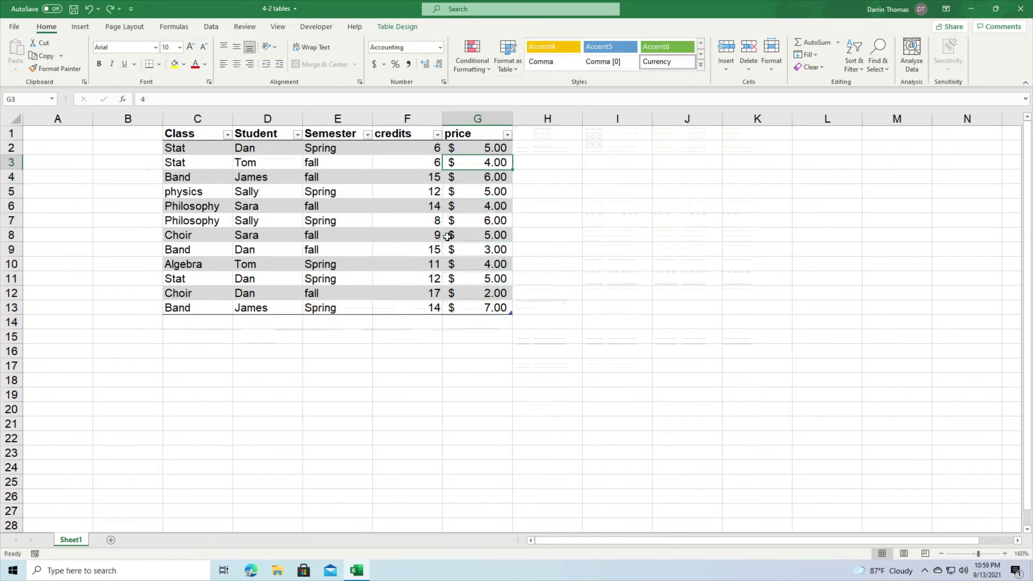
{"action": "key", "text": "Right"}
{"action": "type", "text": "sales"}
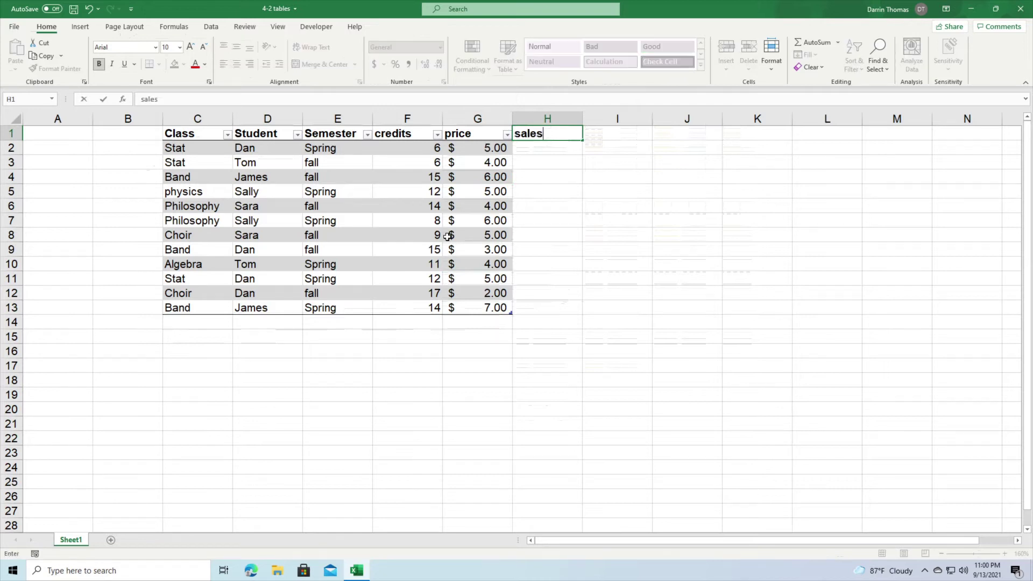
{"action": "key", "text": "Tab"}
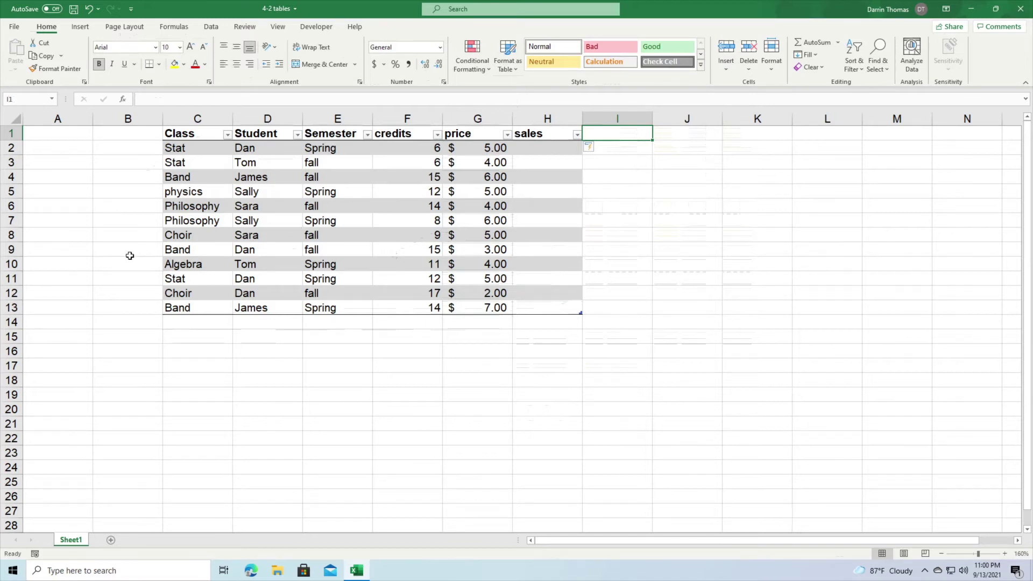
Step: Add a total row at the end of the table
{"action": "left_click", "coordinate": [176, 309]}
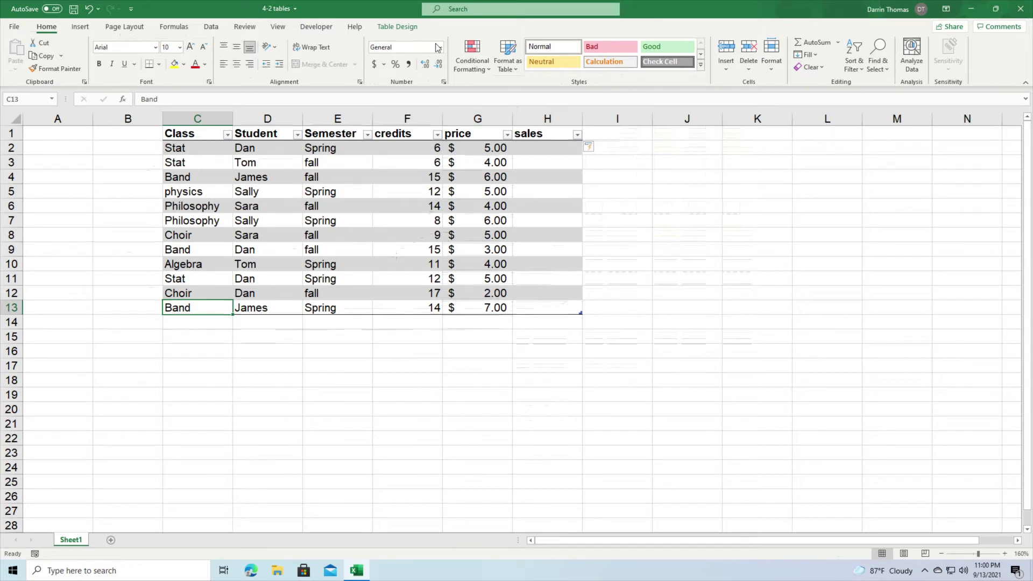
{"action": "left_click", "coordinate": [397, 25]}
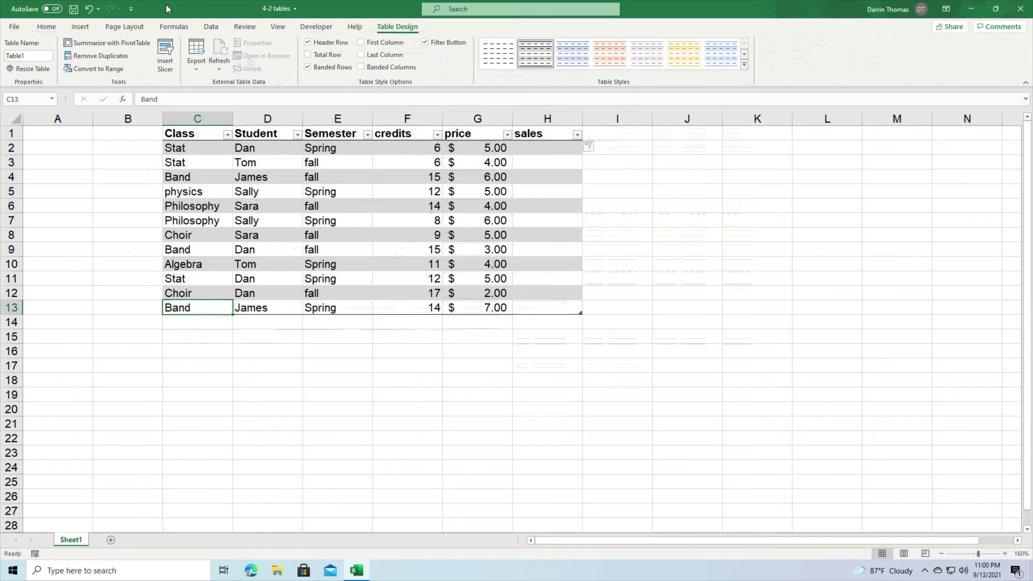
{"action": "left_click", "coordinate": [46, 26]}
{"action": "left_click", "coordinate": [397, 26]}
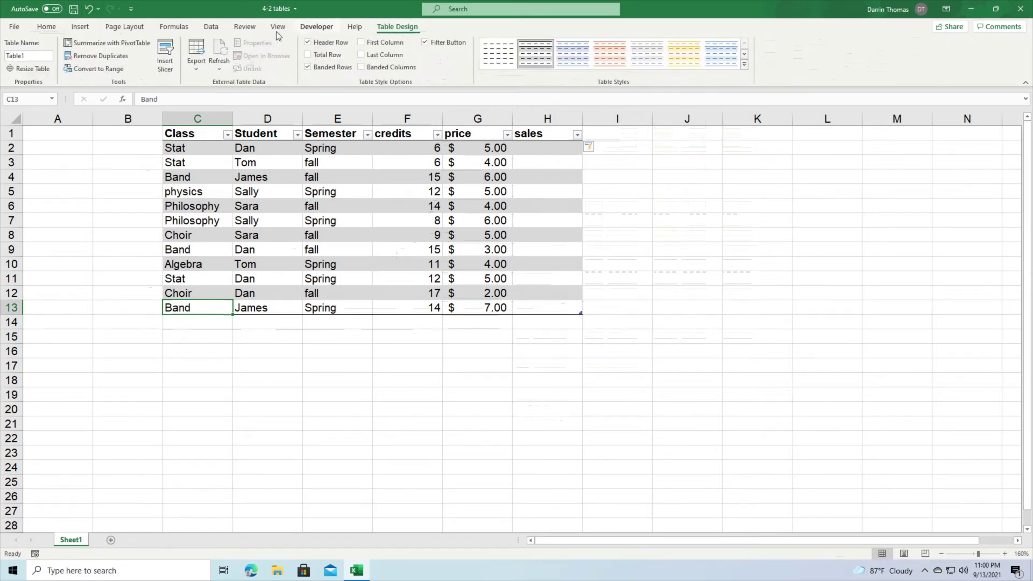
{"action": "left_click", "coordinate": [312, 56]}
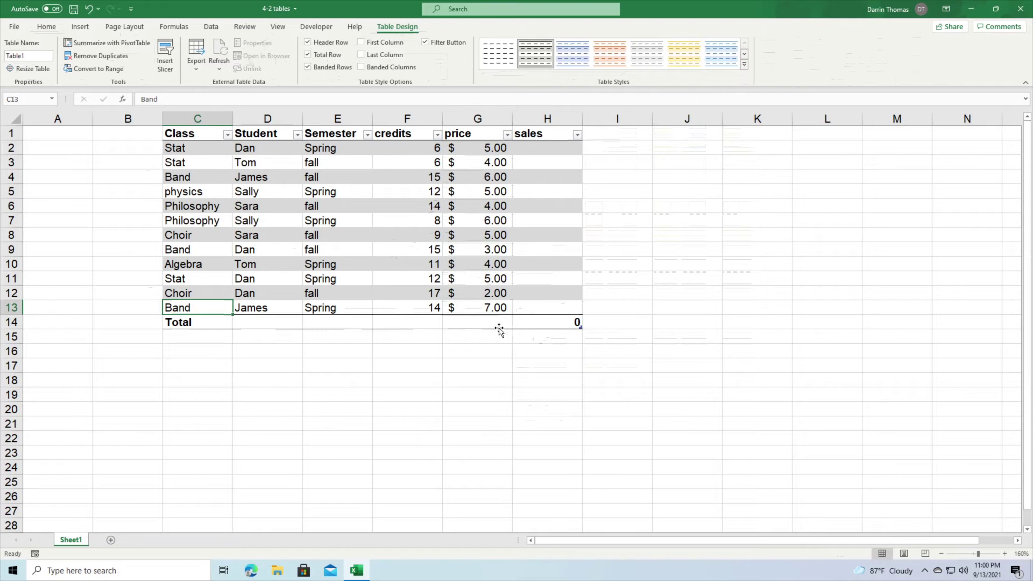
Step: Set the total row of the credits column to calculate the Sum
{"action": "left_click", "coordinate": [409, 322]}
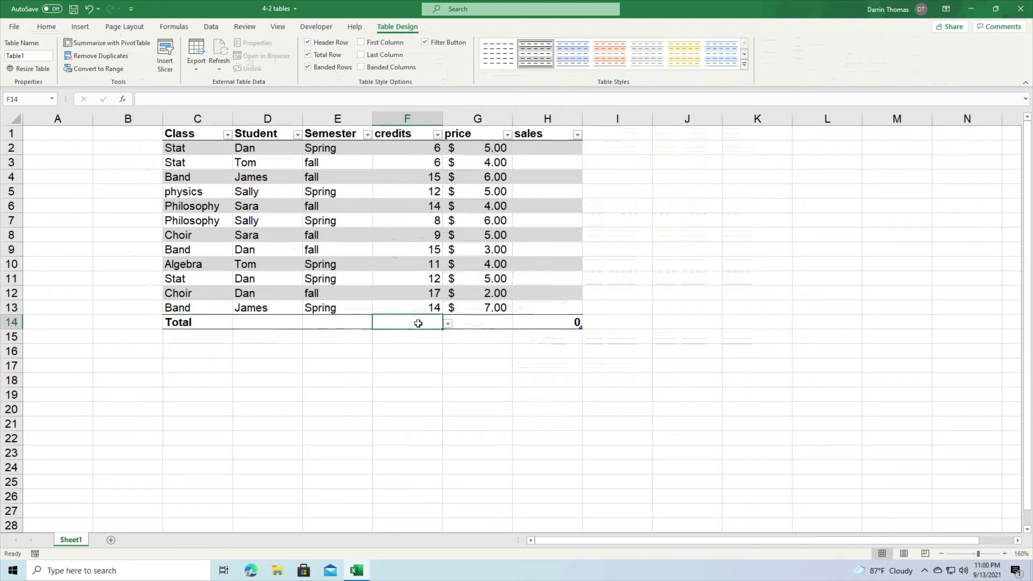
{"action": "left_click", "coordinate": [447, 323]}
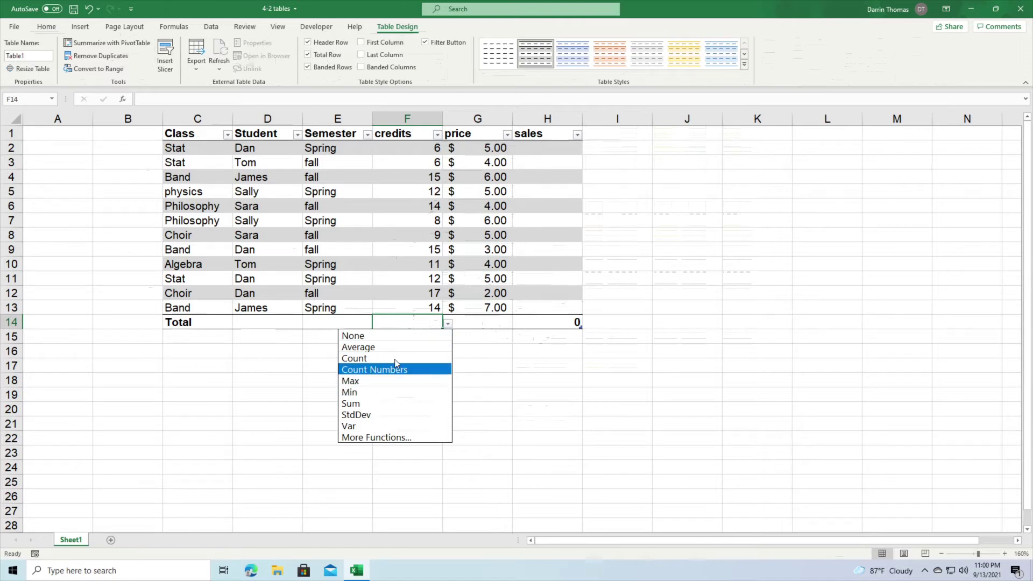
{"action": "left_click", "coordinate": [380, 404]}
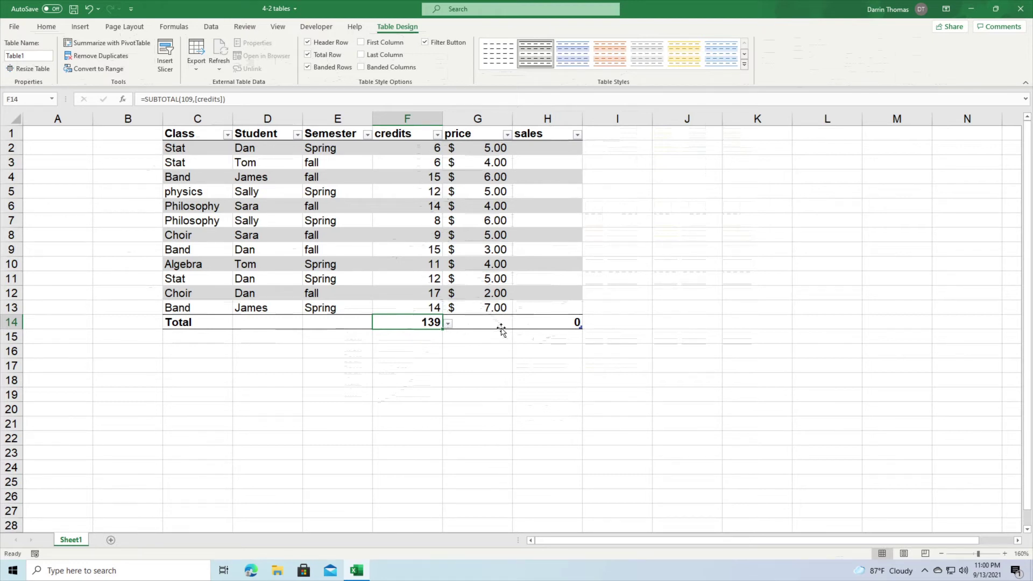
Step: Set the total row of the price column to calculate the Sum
{"action": "left_click", "coordinate": [487, 321]}
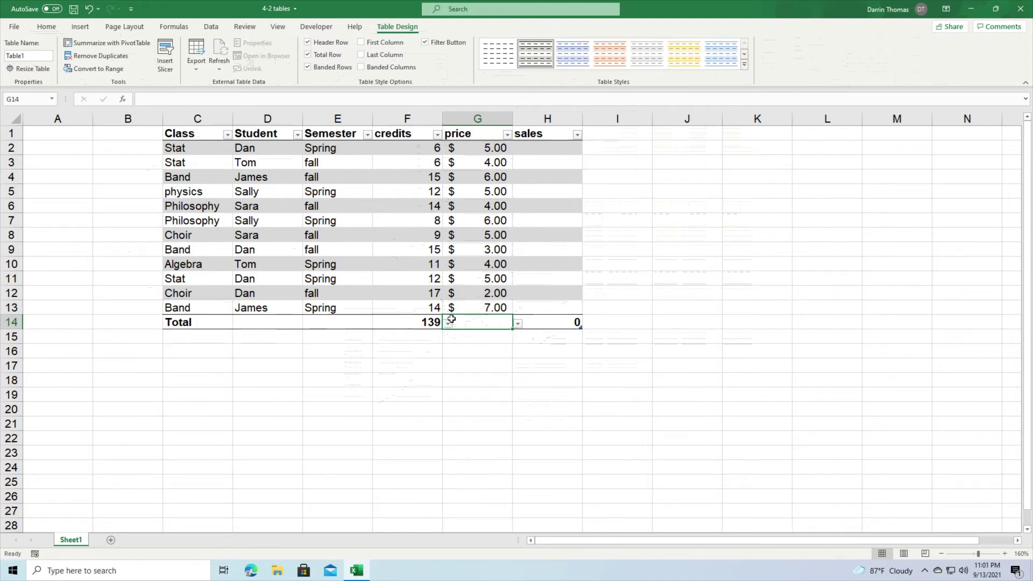
{"action": "double_click", "coordinate": [464, 323]}
{"action": "left_click", "coordinate": [489, 324]}
{"action": "key", "text": "Escape"}
{"action": "left_click", "coordinate": [538, 322]}
{"action": "left_click", "coordinate": [500, 322]}
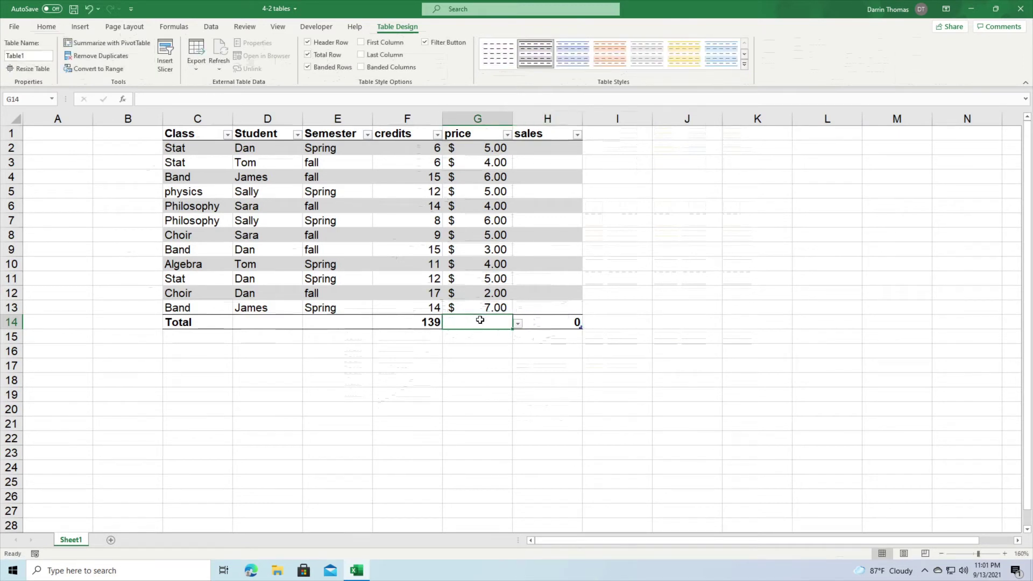
{"action": "left_click", "coordinate": [518, 325]}
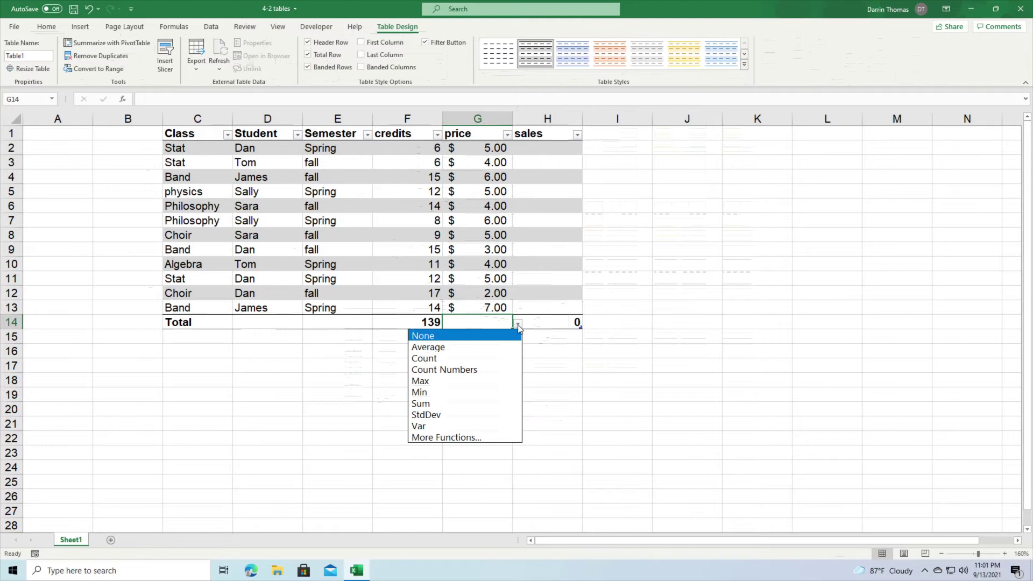
{"action": "left_click", "coordinate": [437, 403]}
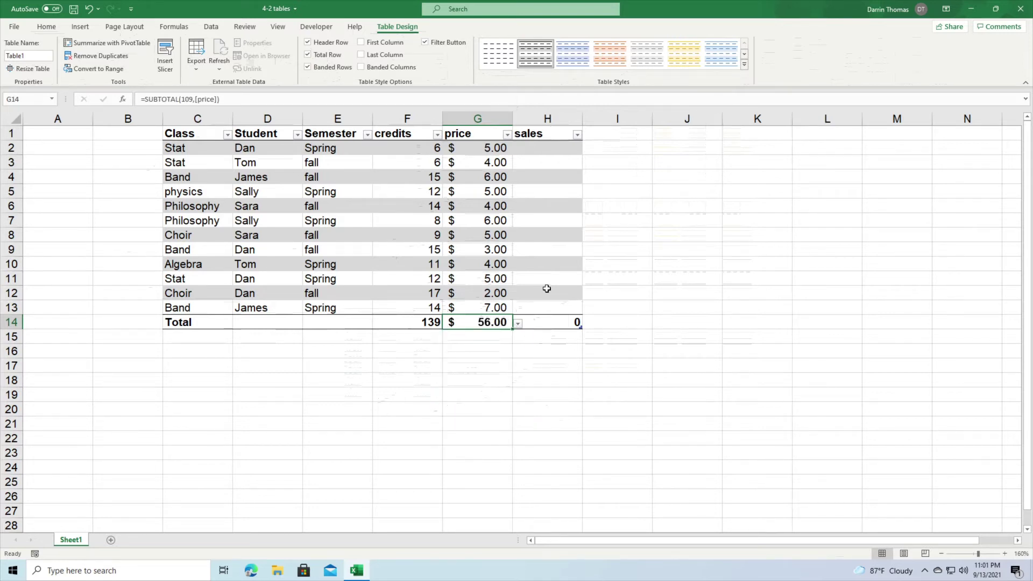
{"action": "left_click", "coordinate": [534, 150]}
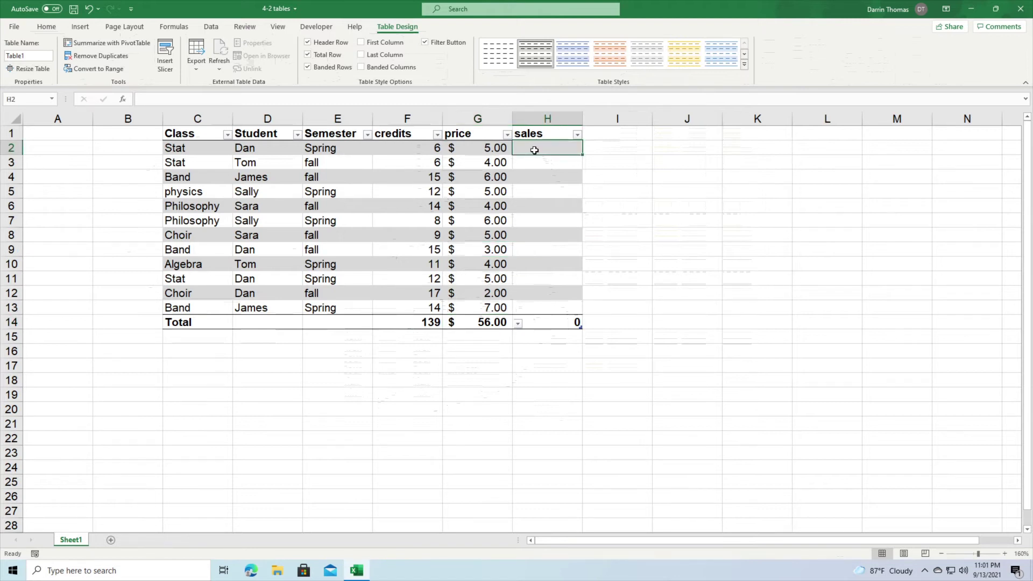
{"action": "type", "text": "="}
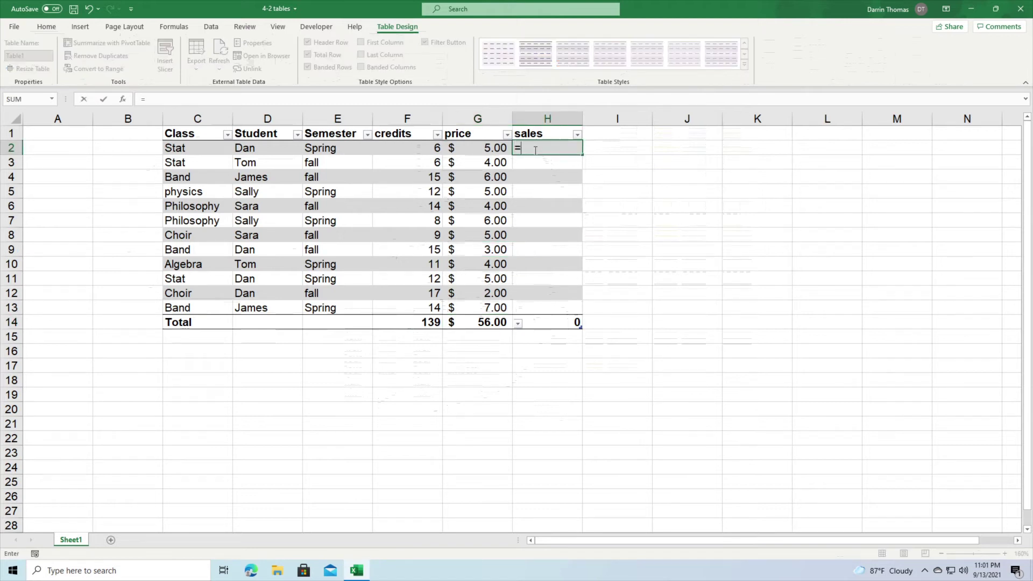
{"action": "left_click", "coordinate": [422, 149]}
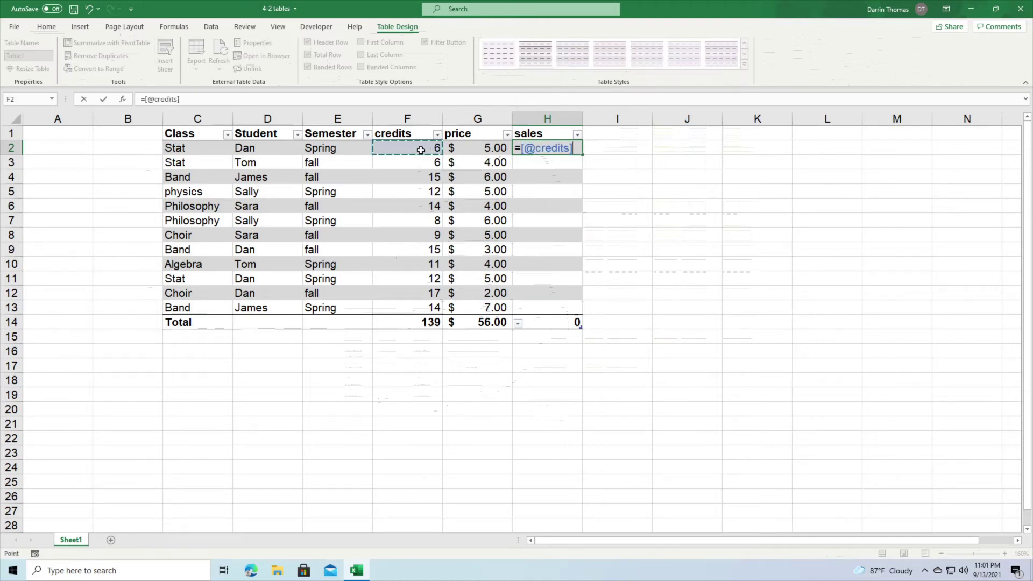
{"action": "type", "text": "*"}
{"action": "left_click", "coordinate": [479, 149]}
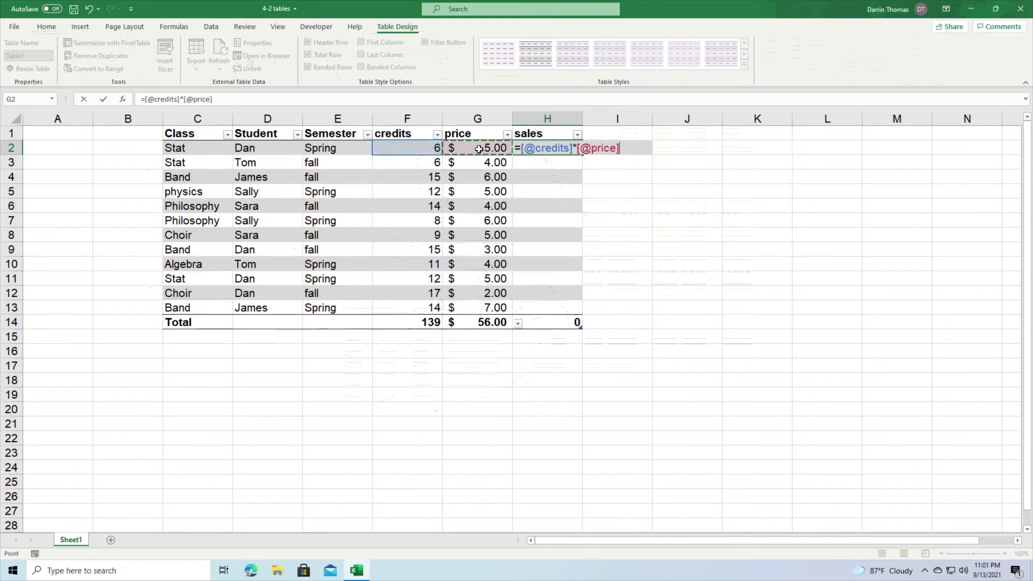
{"action": "key", "text": "Return"}
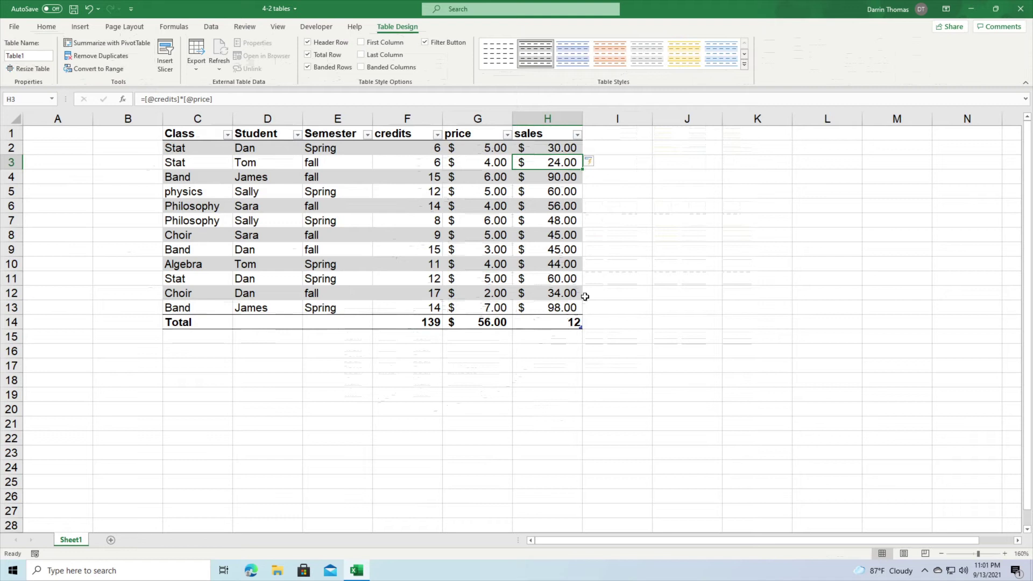
Step: Select the whole table C1:H14 and rename the table Class_Data
{"action": "left_click", "coordinate": [181, 134]}
{"action": "left_click_drag", "start_coordinate": [181, 134], "coordinate": [550, 323]}
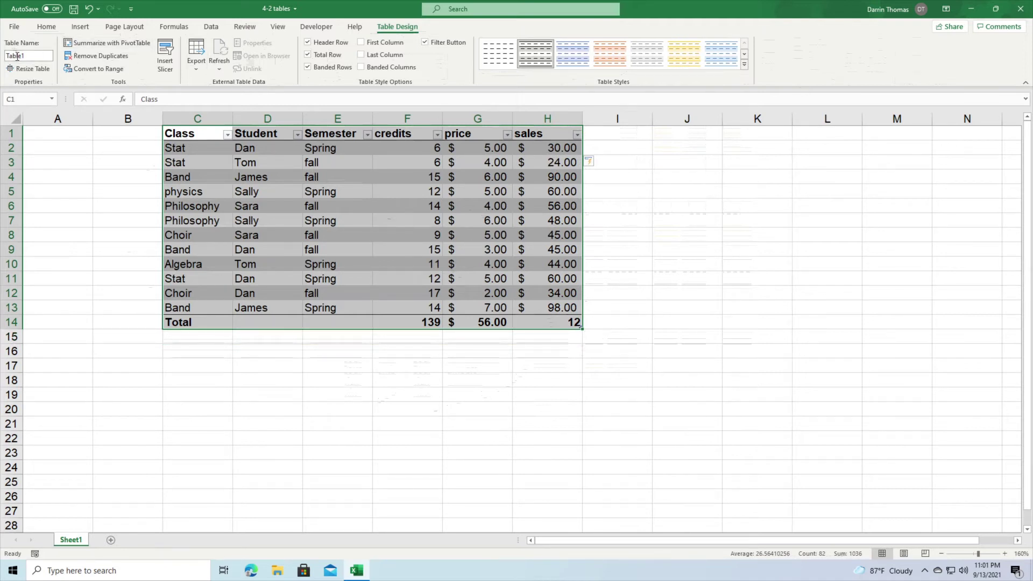
{"action": "left_click", "coordinate": [25, 57]}
{"action": "type", "text": "Darta=="}
{"action": "key", "text": "BackSpace"}
{"action": "key", "text": "BackSpace"}
{"action": "key", "text": "BackSpace"}
{"action": "key", "text": "BackSpace"}
{"action": "type", "text": "Class_Data"}
{"action": "key", "text": "Return"}
Step: Go to the named table Class_Data to highlight its data range, and clear the selection by selecting cell E20
{"action": "left_click", "coordinate": [12, 99]}
{"action": "type", "text": "CLass"}
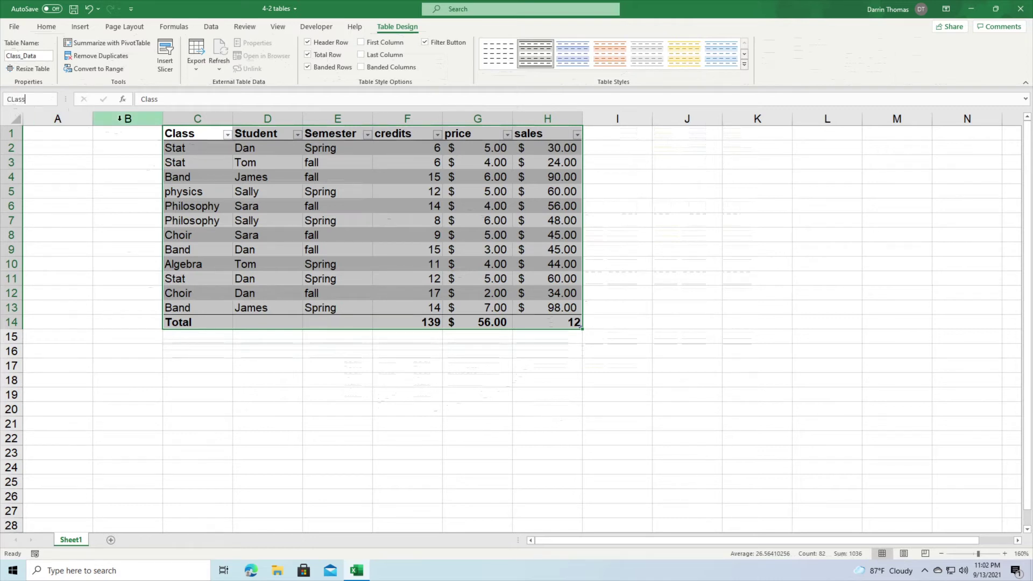
{"action": "key", "text": "BackSpace"}
{"action": "key", "text": "BackSpace"}
{"action": "key", "text": "BackSpace"}
{"action": "type", "text": "lass_Da"}
{"action": "key", "text": "Return"}
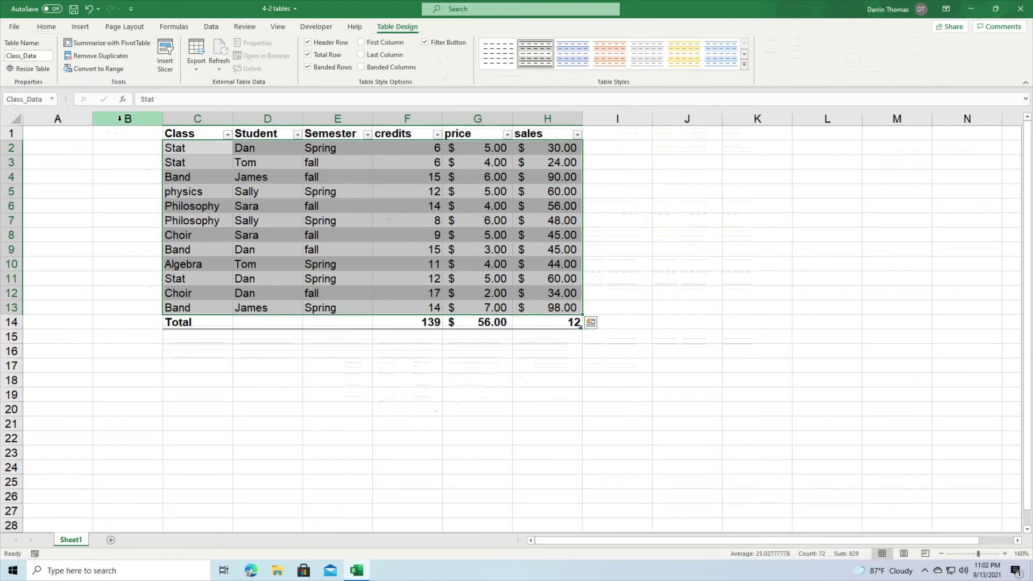
{"action": "left_click", "coordinate": [308, 413]}
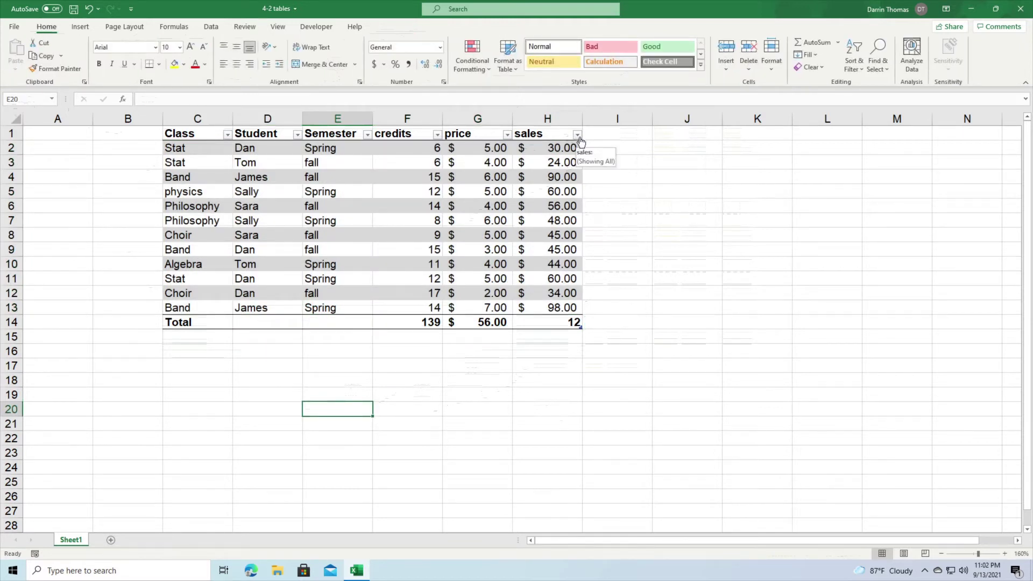
{"action": "left_click", "coordinate": [577, 135]}
{"action": "scroll", "coordinate": [557, 314], "scroll_direction": "down", "scroll_amount": 1}
{"action": "left_click", "coordinate": [557, 364]}
Step: Filter the table's Semester column so that only the Spring rows are shown
{"action": "left_click", "coordinate": [369, 136]}
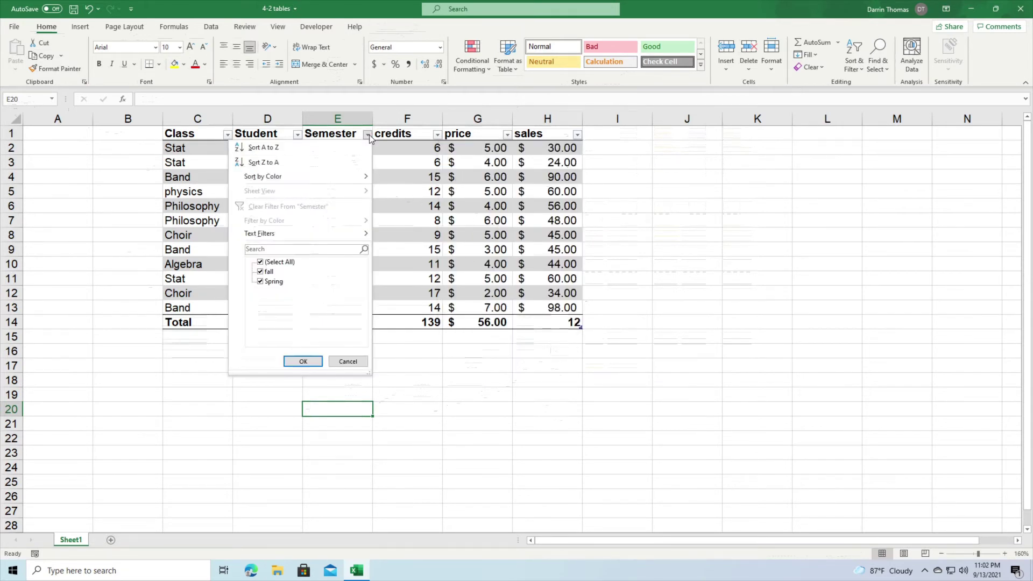
{"action": "left_click", "coordinate": [261, 272]}
{"action": "left_click", "coordinate": [312, 365]}
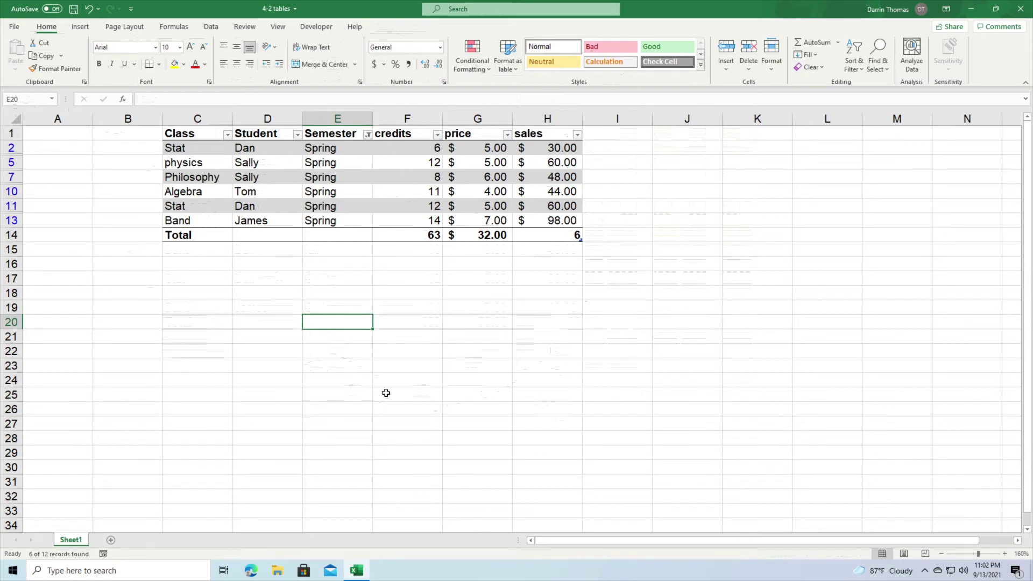
Step: Include the fall rows in the Semester column's filter again
{"action": "left_click", "coordinate": [367, 137]}
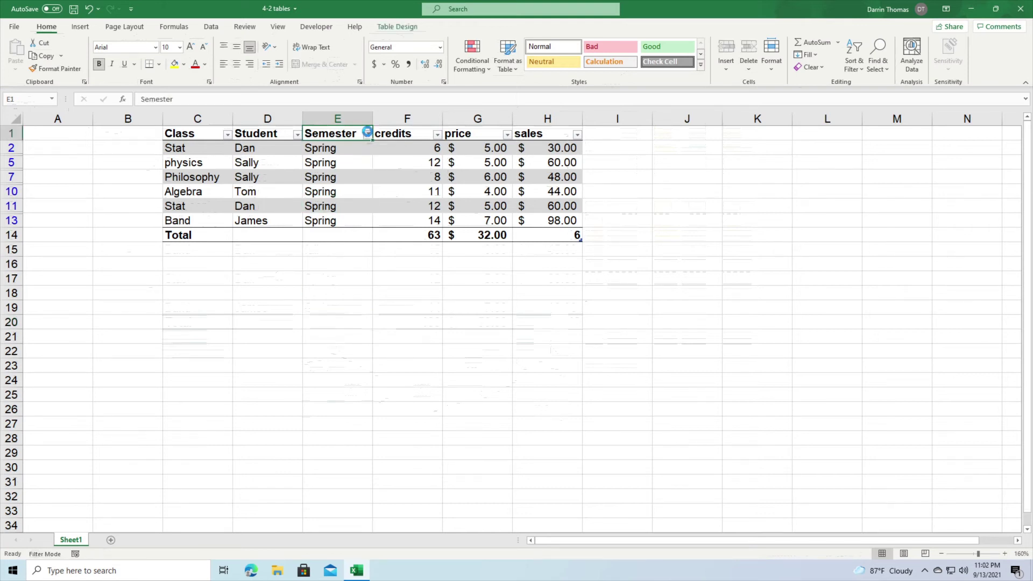
{"action": "left_click", "coordinate": [265, 272]}
{"action": "left_click", "coordinate": [302, 362]}
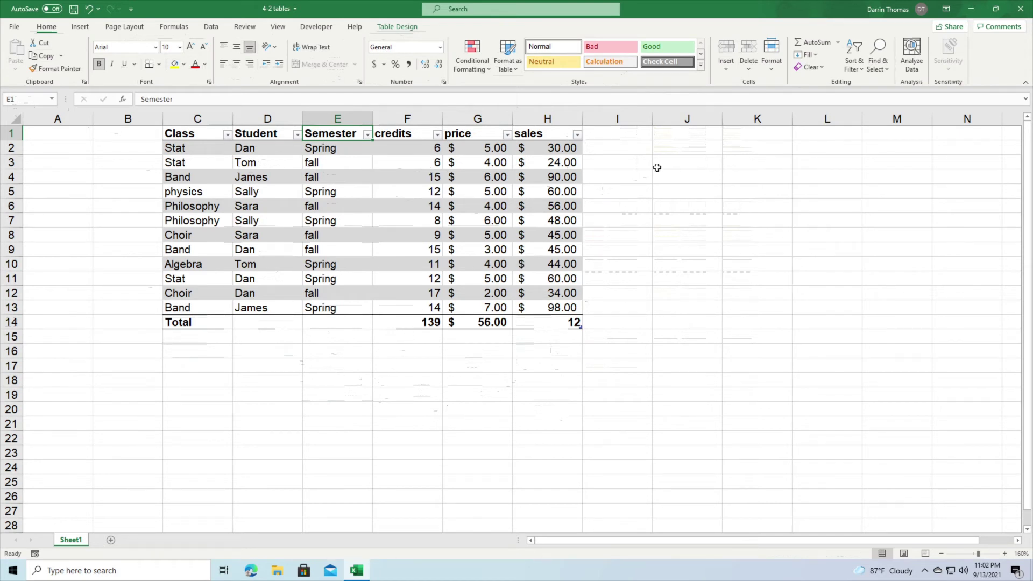
Step: Enter the heading class in J2, outside the table
{"action": "left_click", "coordinate": [668, 146]}
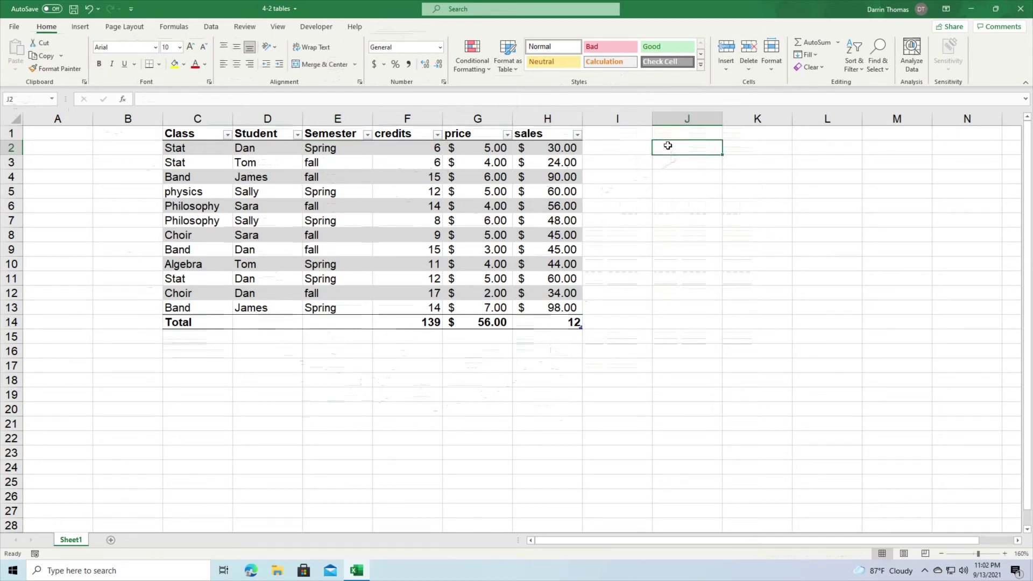
{"action": "type", "text": "class"}
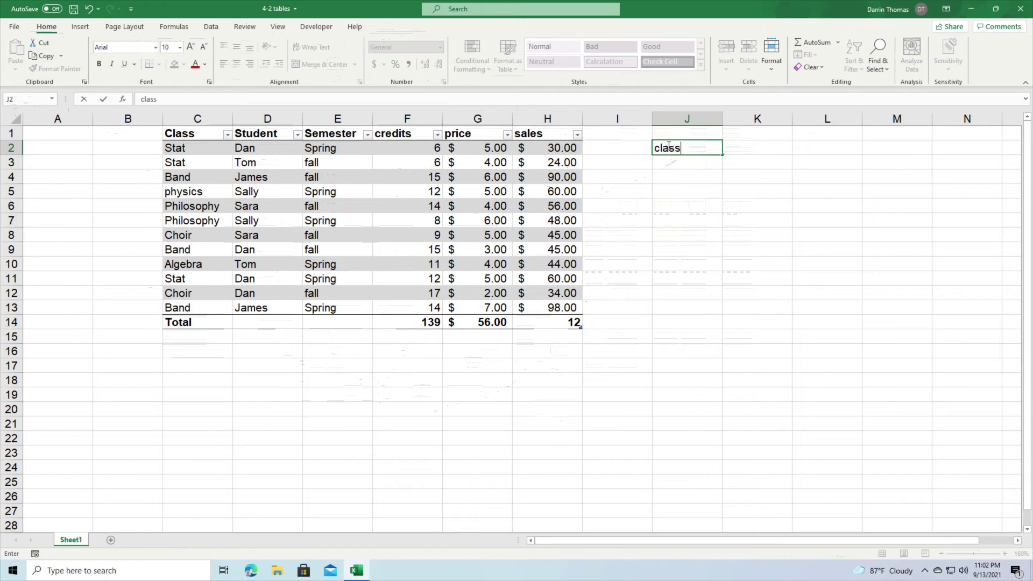
{"action": "key", "text": "Return"}
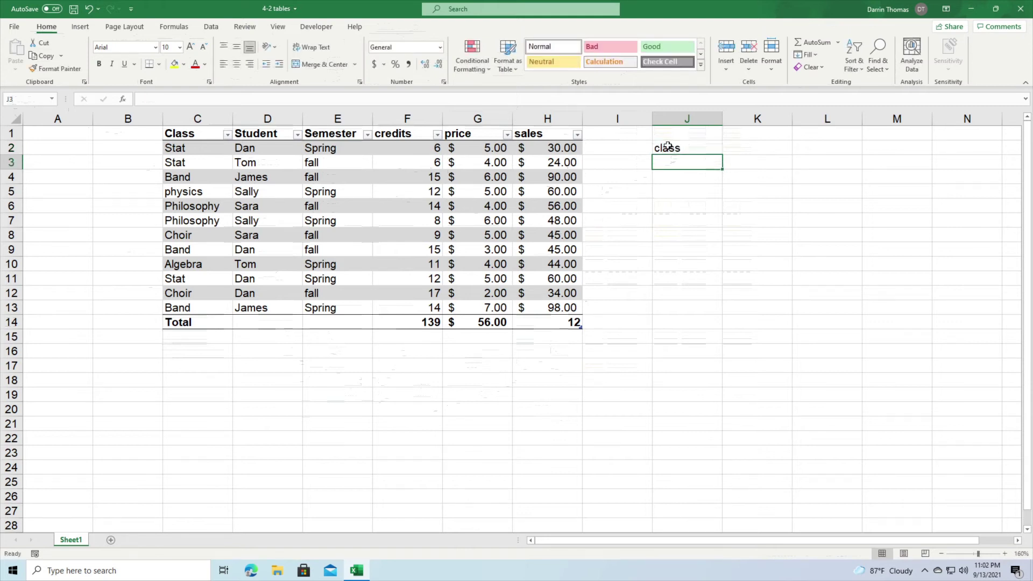
Step: List the sorted unique classes below the heading with =SORT(UNIQUE(Class_Data[Class])) in J3, accepting the formula correction
{"action": "type", "text": "="}
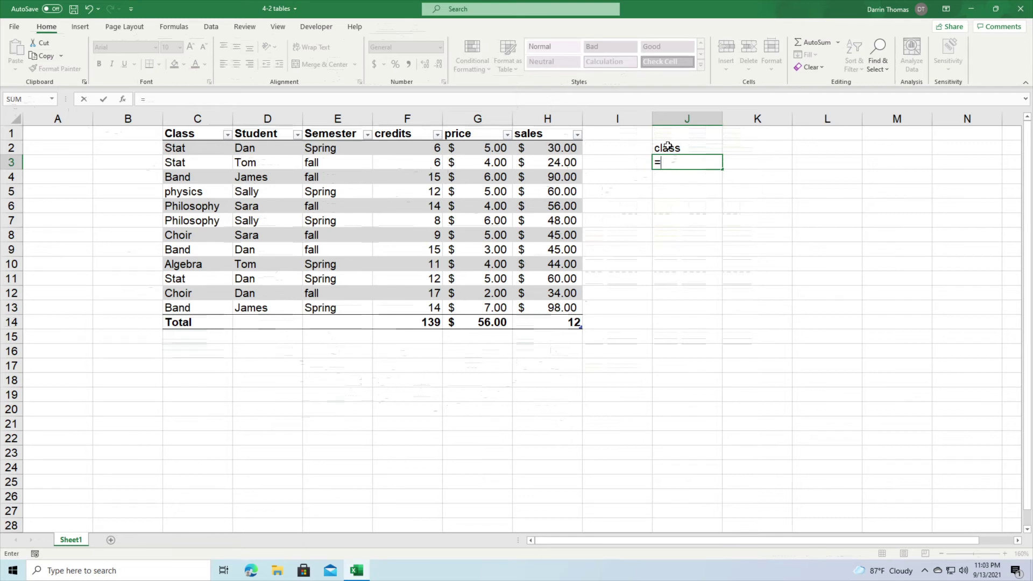
{"action": "type", "text": "s"}
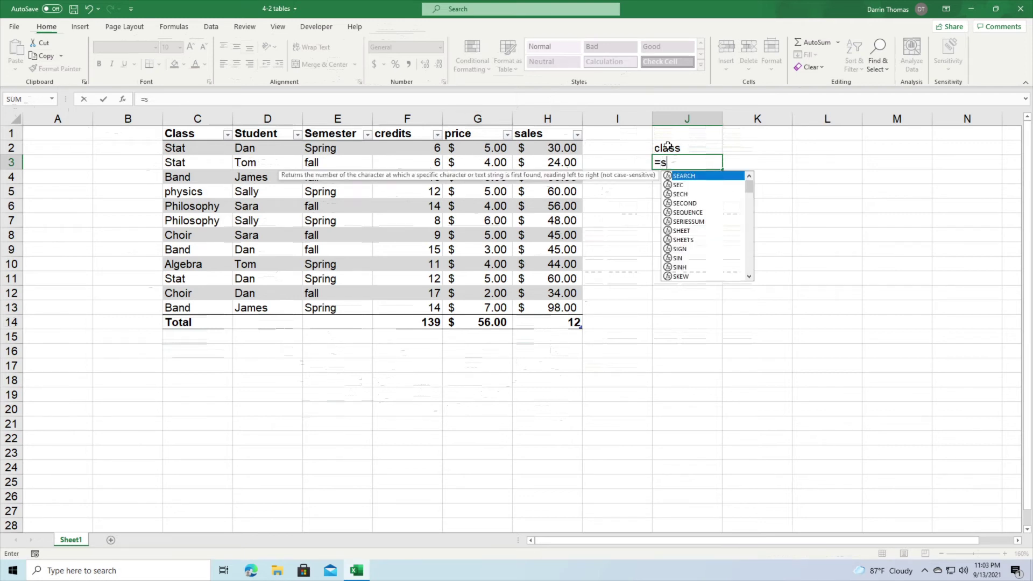
{"action": "type", "text": "ort(unique"}
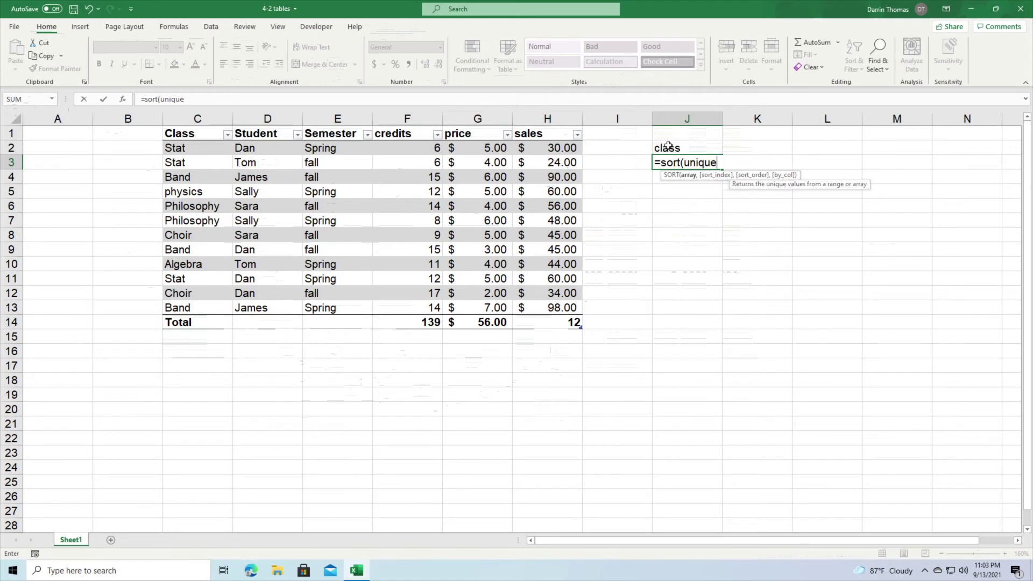
{"action": "type", "text": "("}
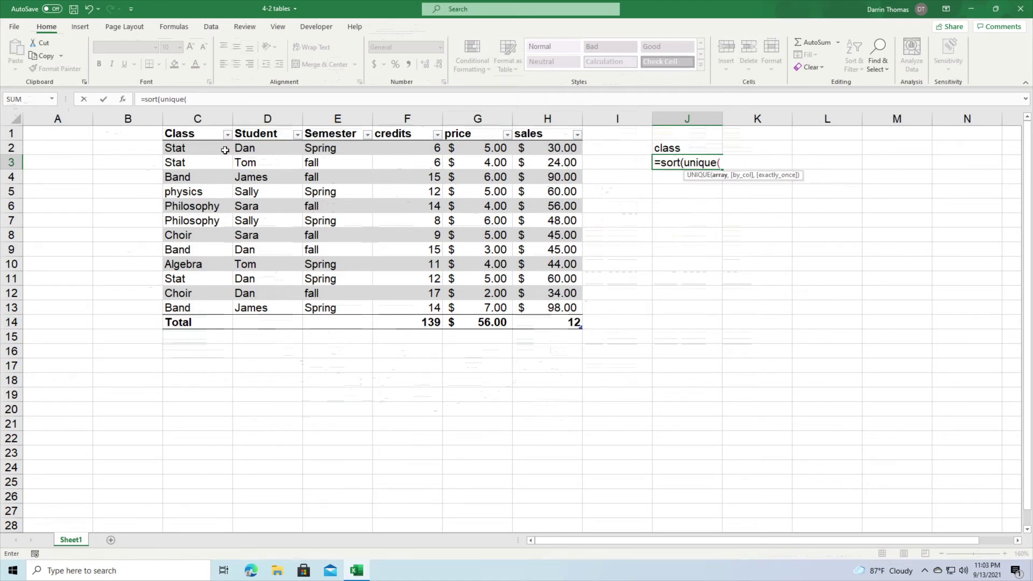
{"action": "left_click_drag", "start_coordinate": [208, 149], "coordinate": [189, 302]}
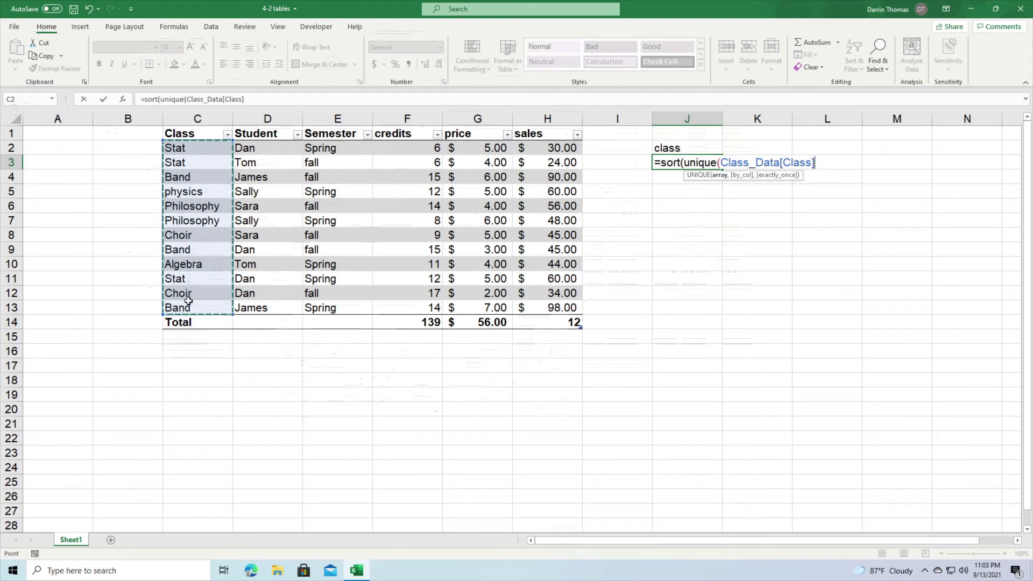
{"action": "type", "text": ")"}
{"action": "key", "text": "Return"}
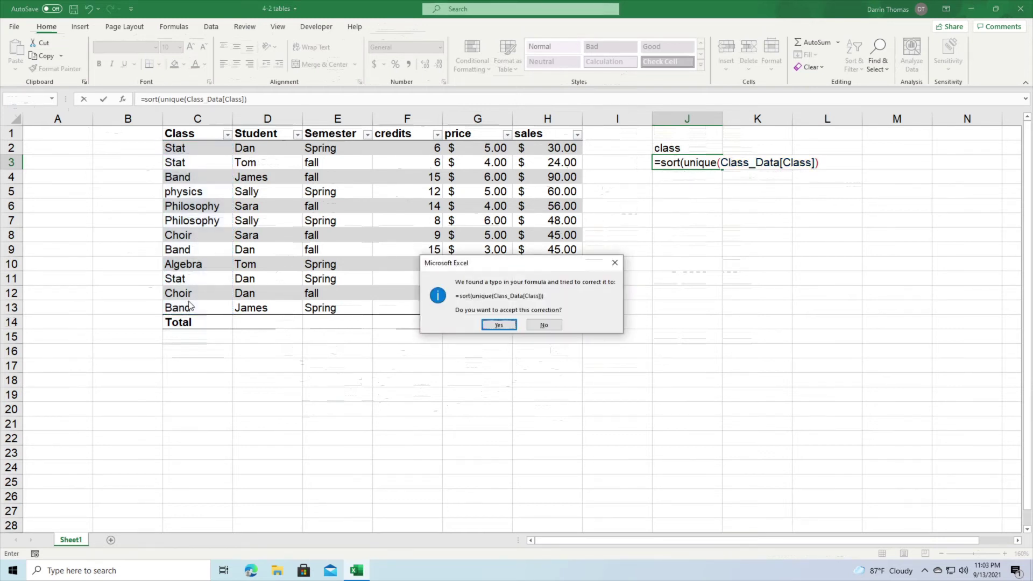
{"action": "left_click", "coordinate": [498, 324]}
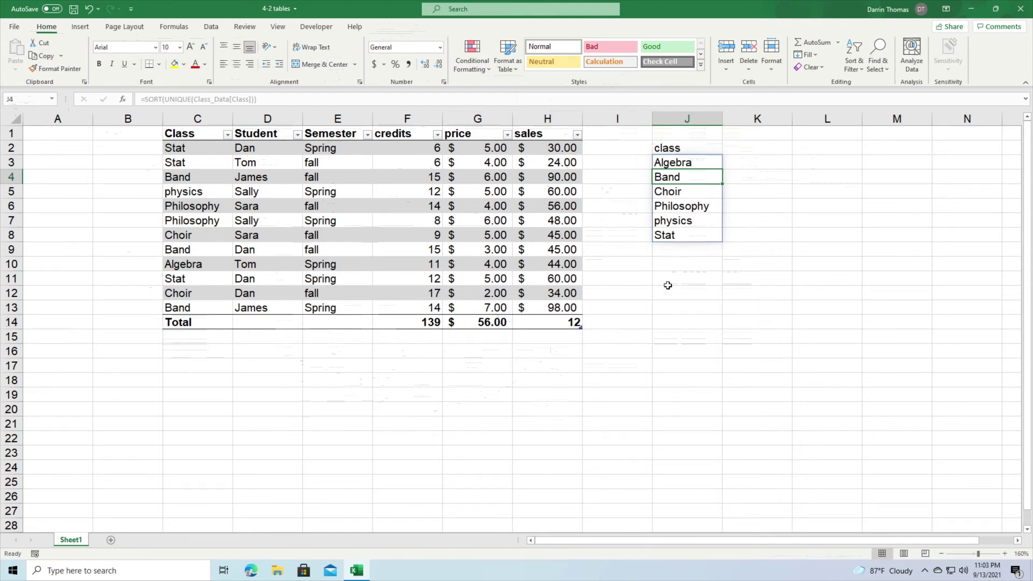
Step: Add a new row above the table's total row and enter English in its Class column
{"action": "key", "text": "Down"}
{"action": "key", "text": "Down"}
{"action": "key", "text": "Down"}
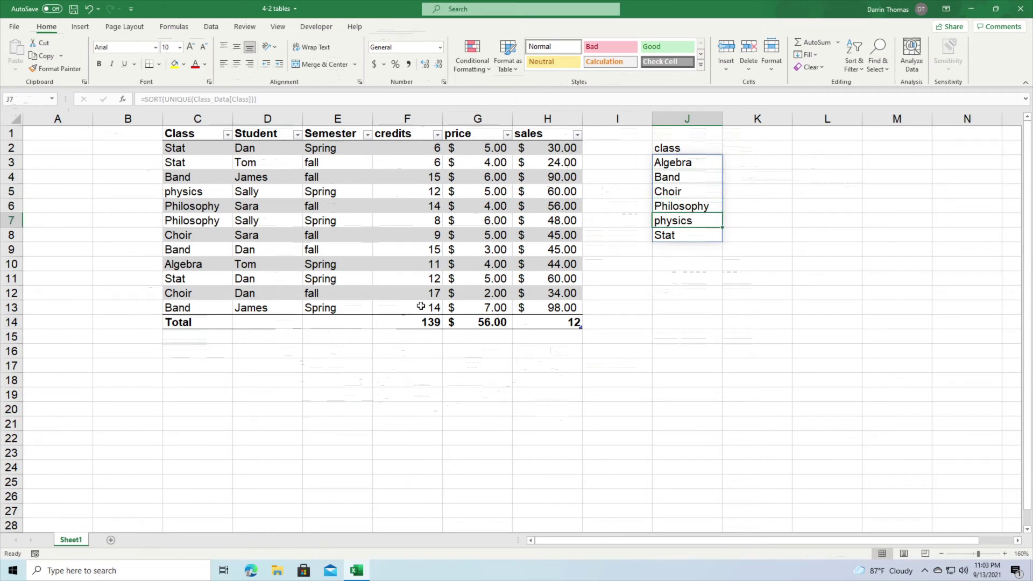
{"action": "left_click", "coordinate": [461, 304]}
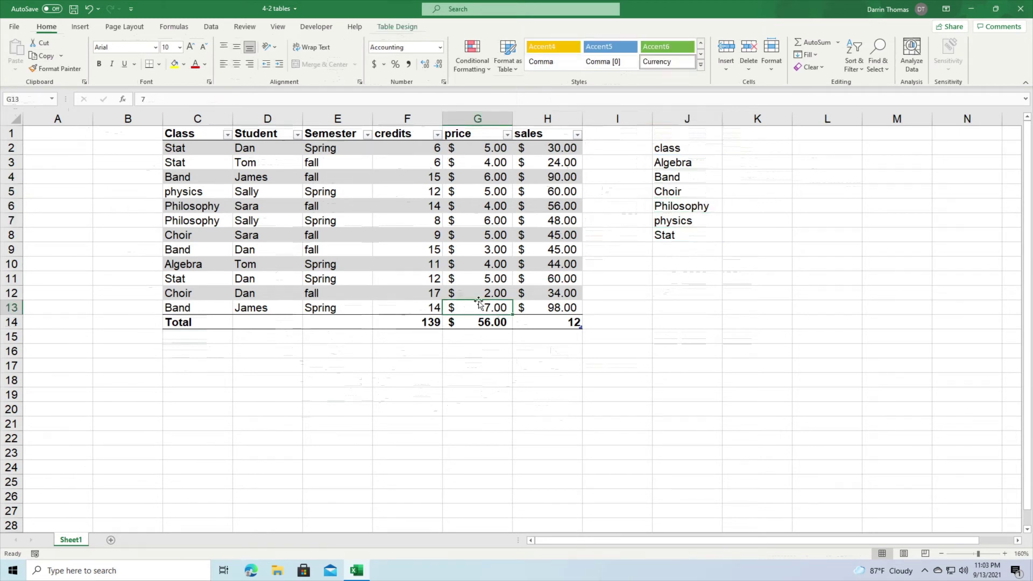
{"action": "key", "text": "Right"}
{"action": "key", "text": "Tab"}
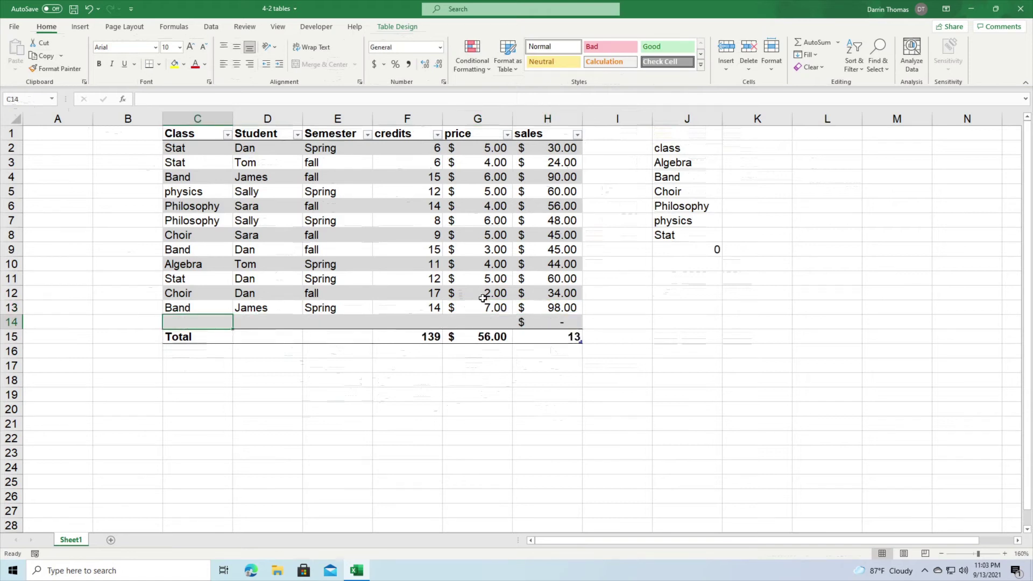
{"action": "type", "text": "English"}
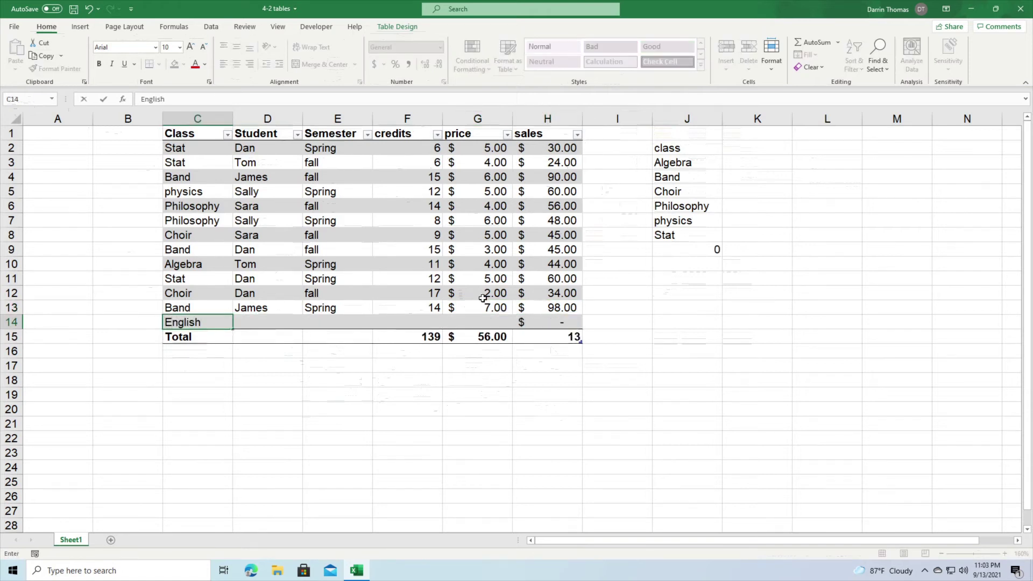
{"action": "key", "text": "Tab"}
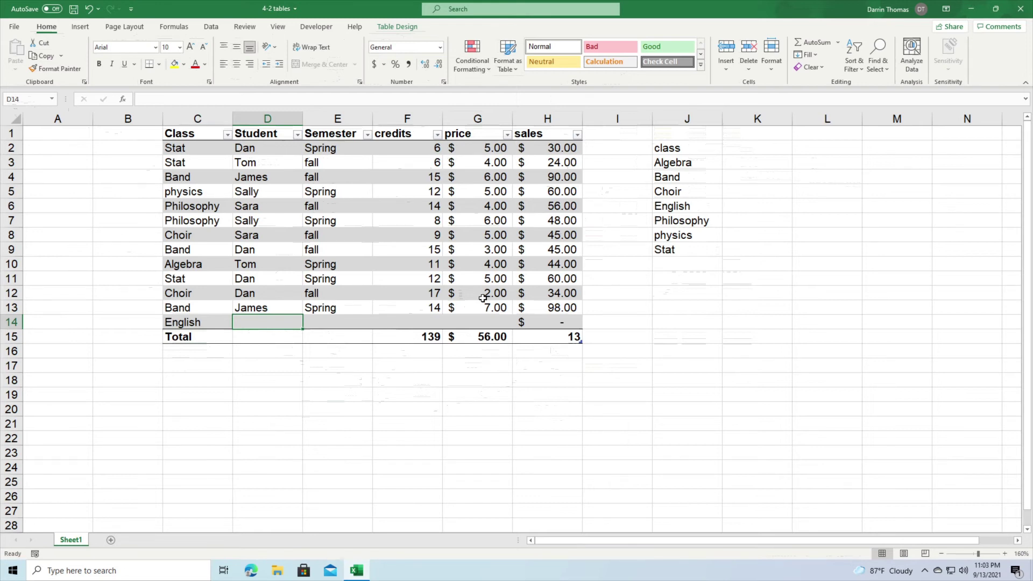
Step: Undo the English entry and the added table row
{"action": "key", "text": "ctrl+z"}
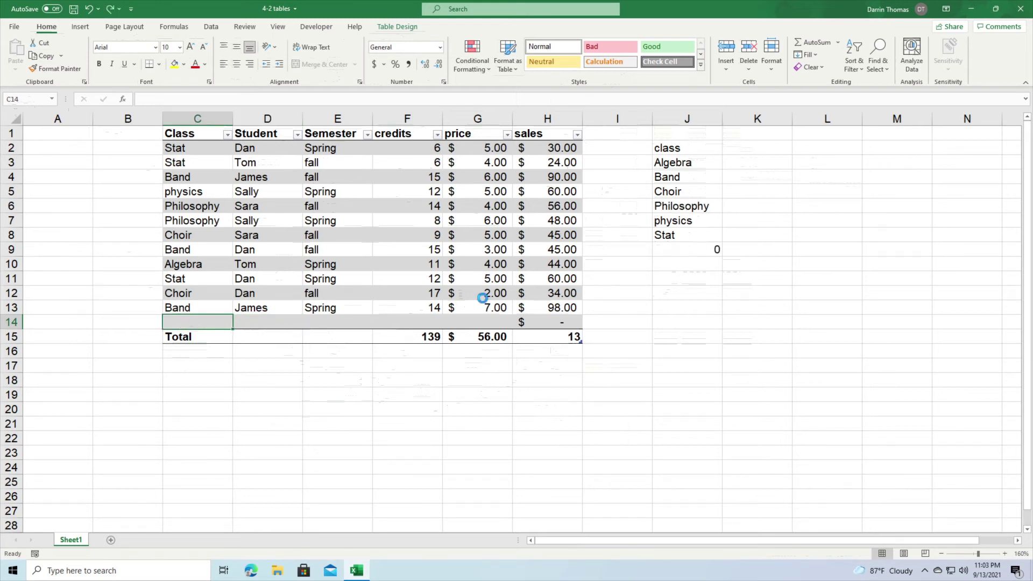
{"action": "key", "text": "ctrl+z"}
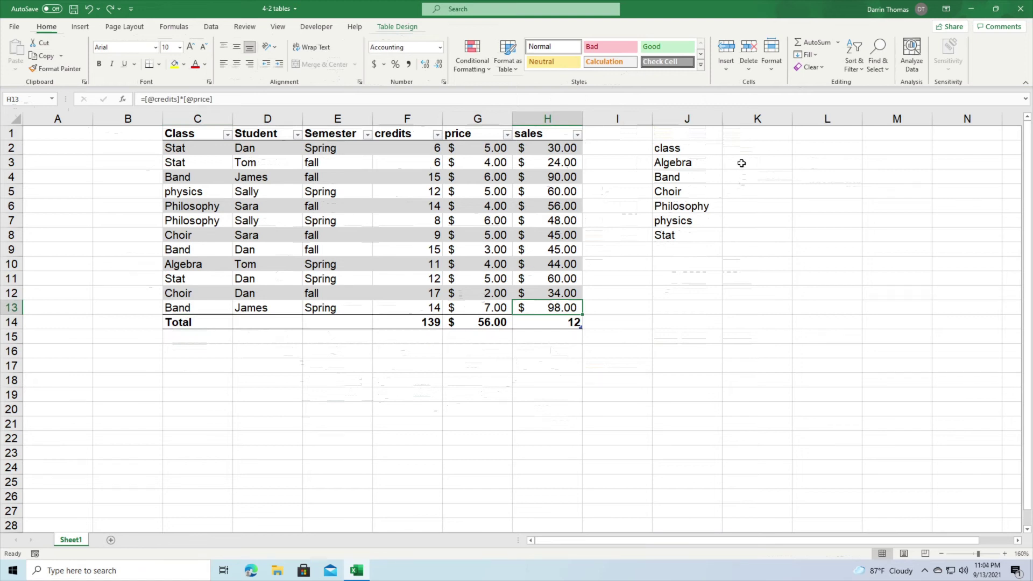
Step: Enter the heading Student in L2
{"action": "left_click", "coordinate": [740, 145]}
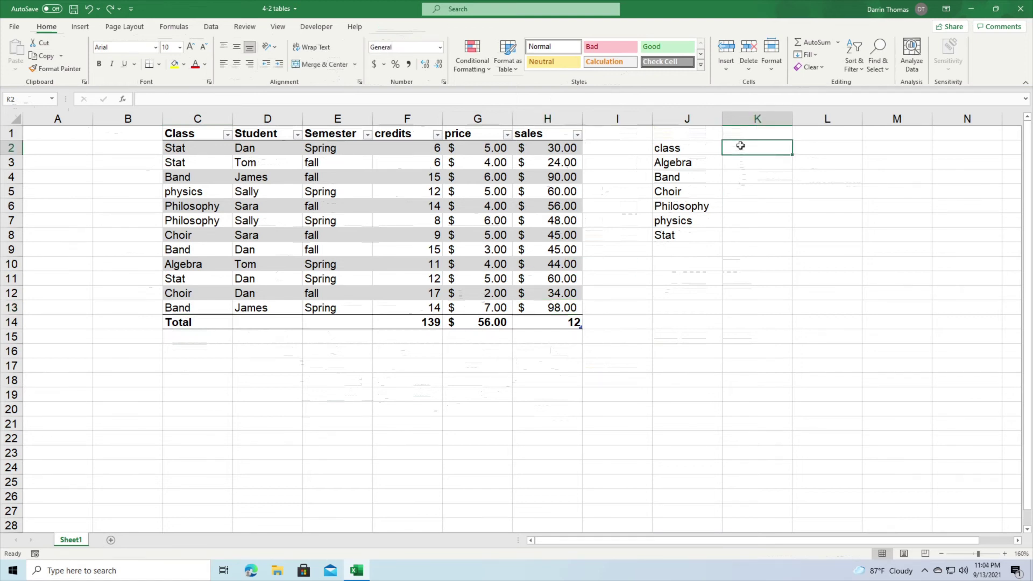
{"action": "key", "text": "Right"}
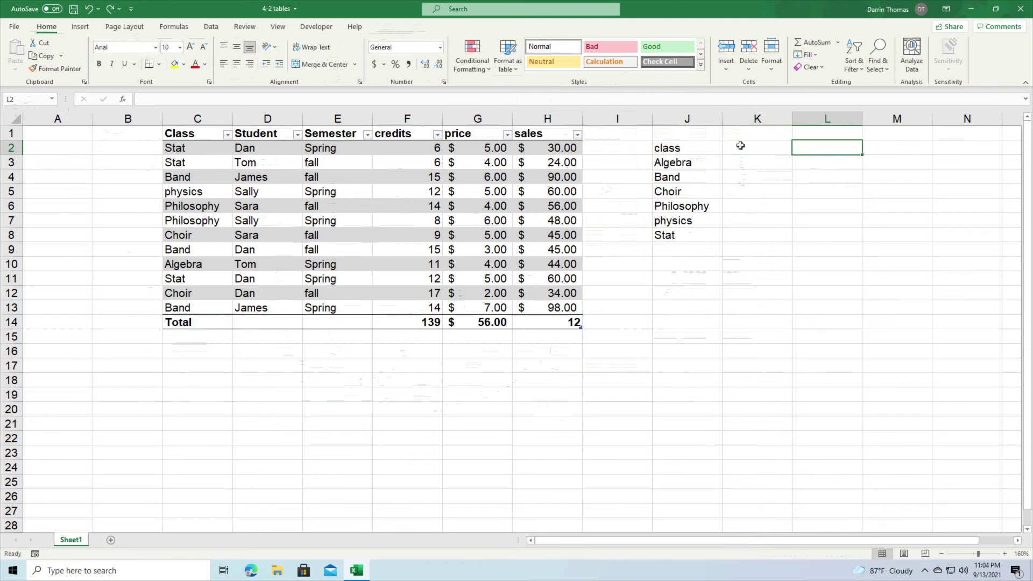
{"action": "type", "text": "Student"}
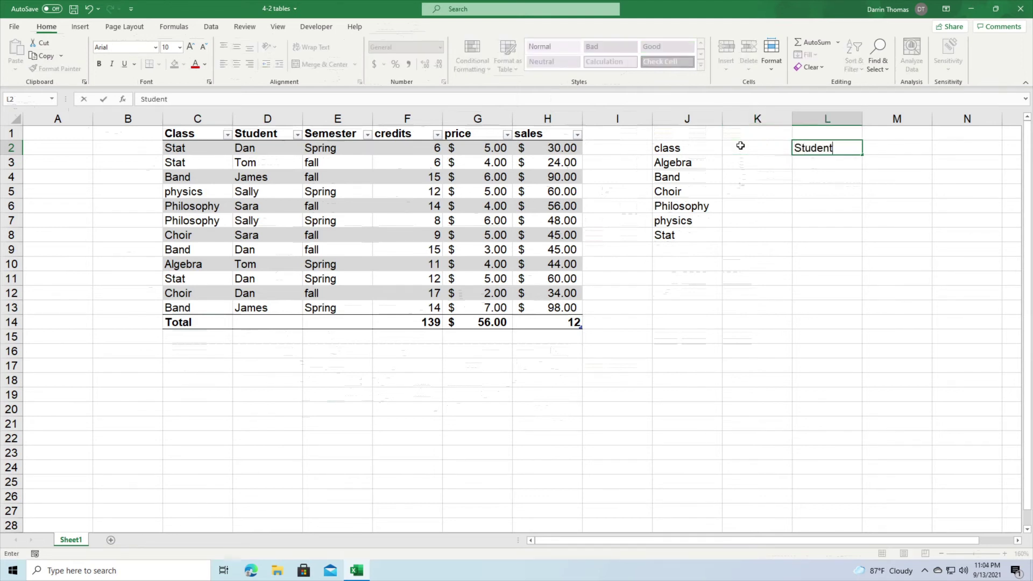
{"action": "key", "text": "Return"}
Step: List the sorted unique students below the heading with =SORT(UNIQUE(Class_Data[Student])) in L3
{"action": "type", "text": "=sort"}
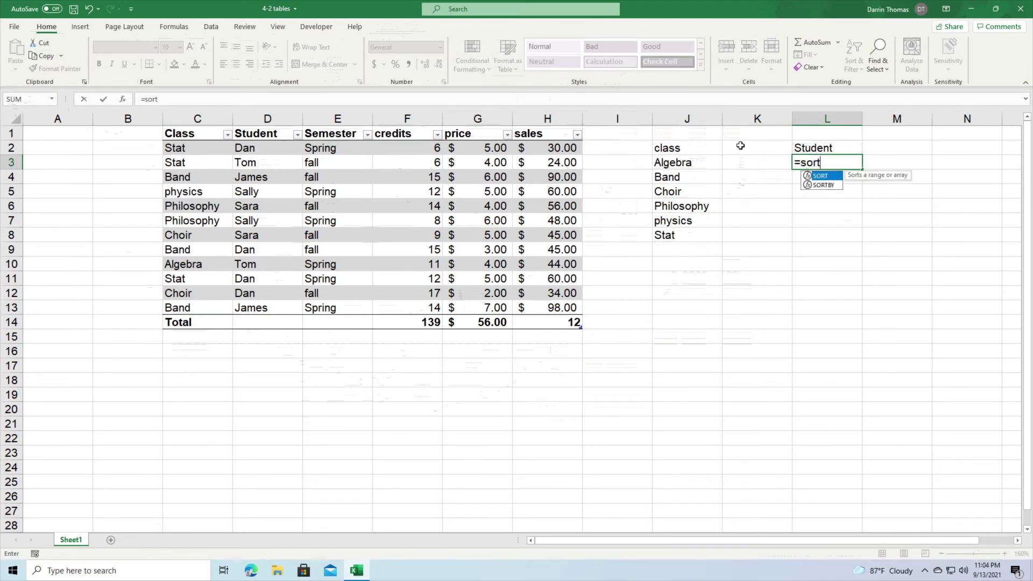
{"action": "type", "text": "(unique"}
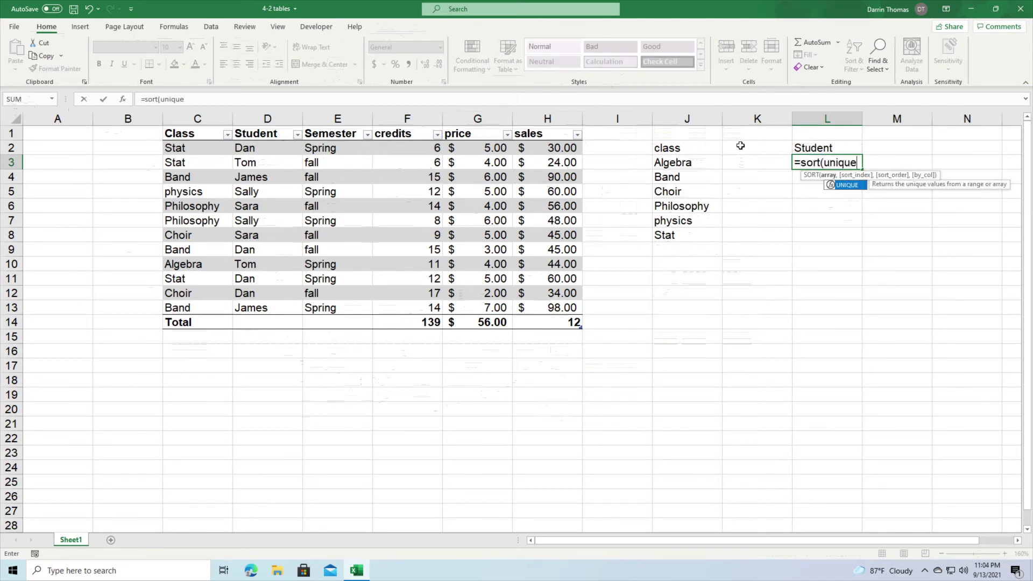
{"action": "type", "text": "("}
{"action": "left_click_drag", "start_coordinate": [269, 148], "coordinate": [267, 308]}
{"action": "type", "text": "))"}
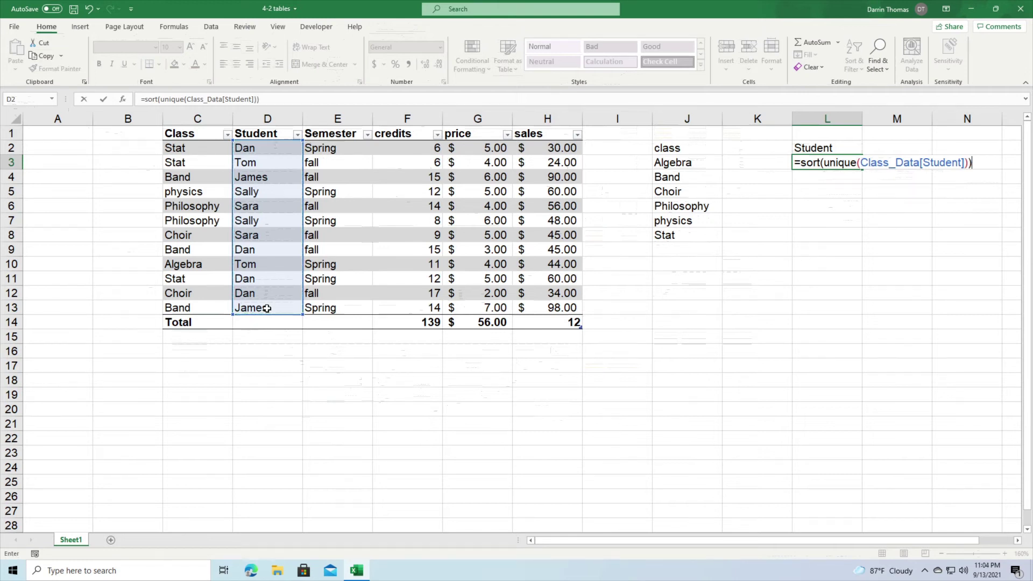
{"action": "key", "text": "Return"}
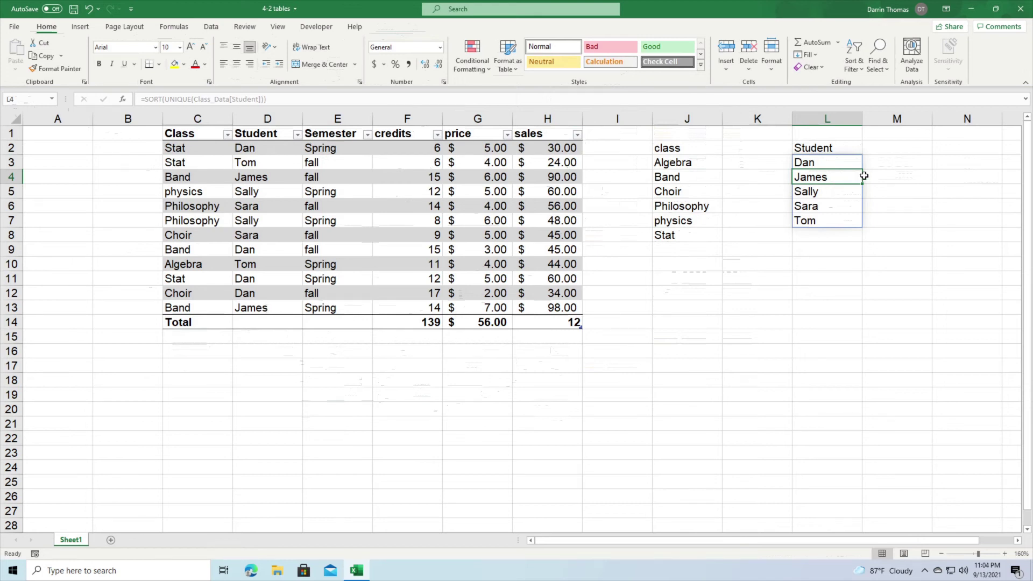
Step: Total the first listed student's credits in M3 with =SUMIF(Class_Data[Student],L3,F2)
{"action": "left_click", "coordinate": [880, 163]}
{"action": "type", "text": "=sumif"}
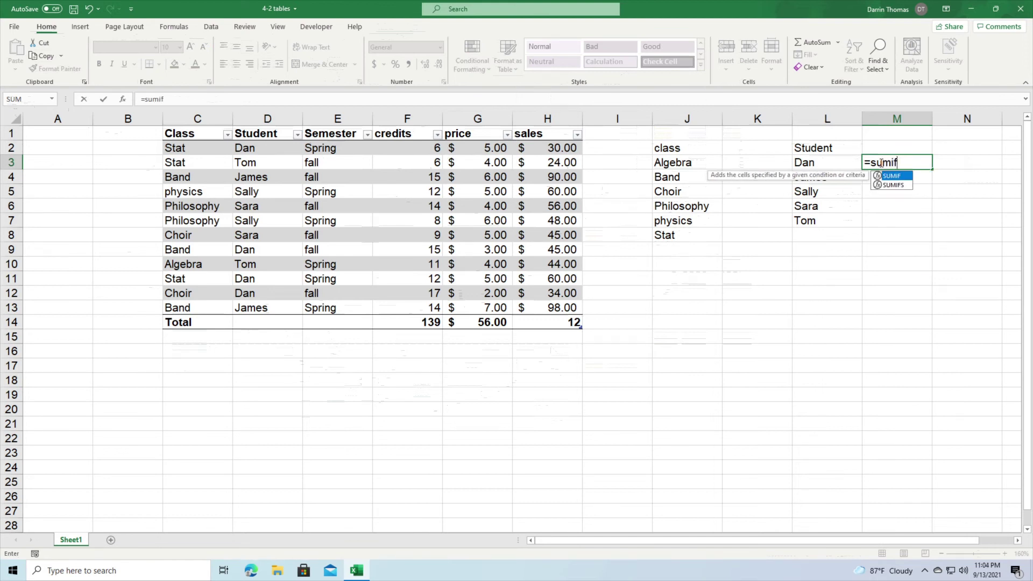
{"action": "type", "text": "("}
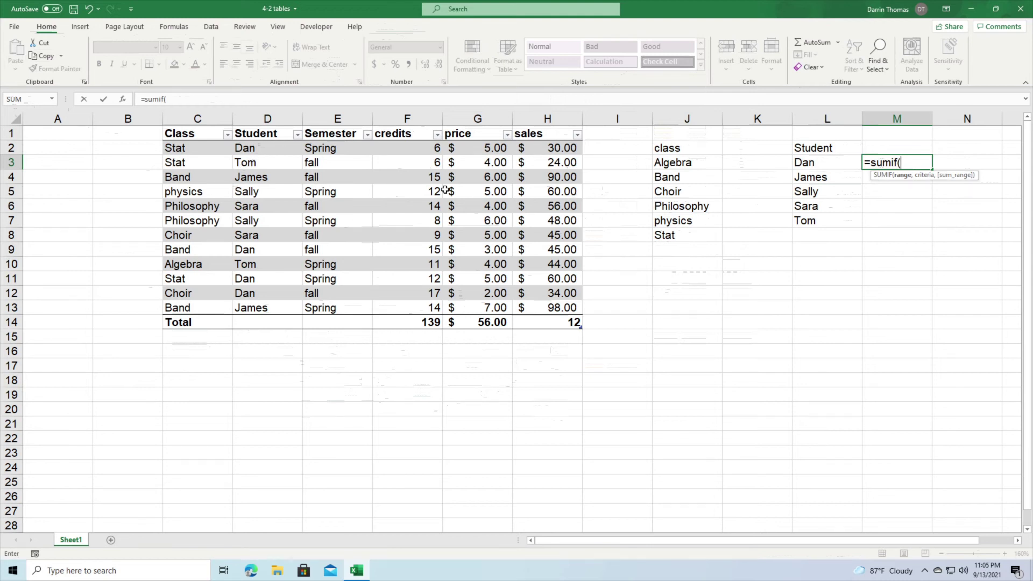
{"action": "left_click_drag", "start_coordinate": [272, 149], "coordinate": [258, 303]}
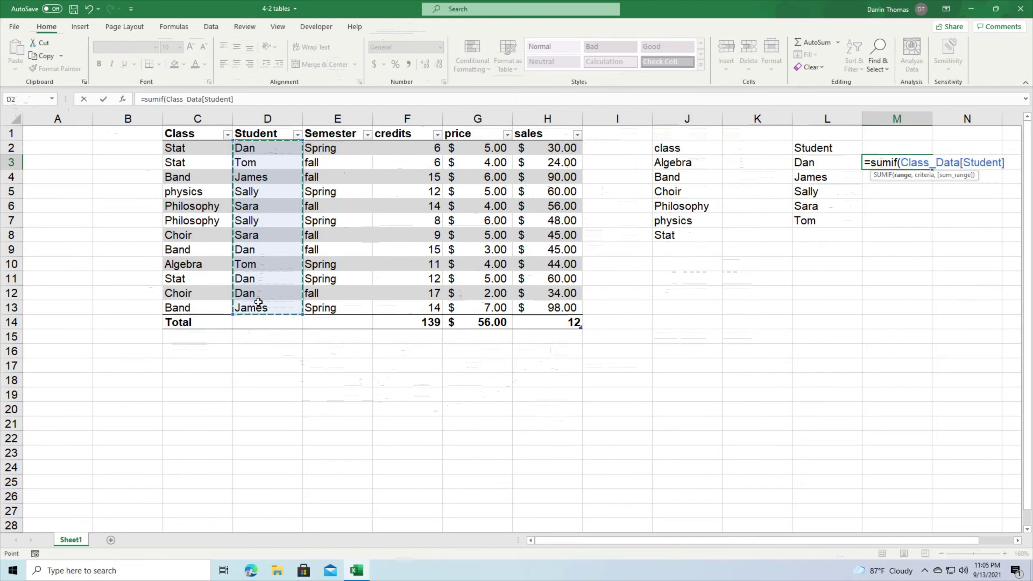
{"action": "type", "text": ","}
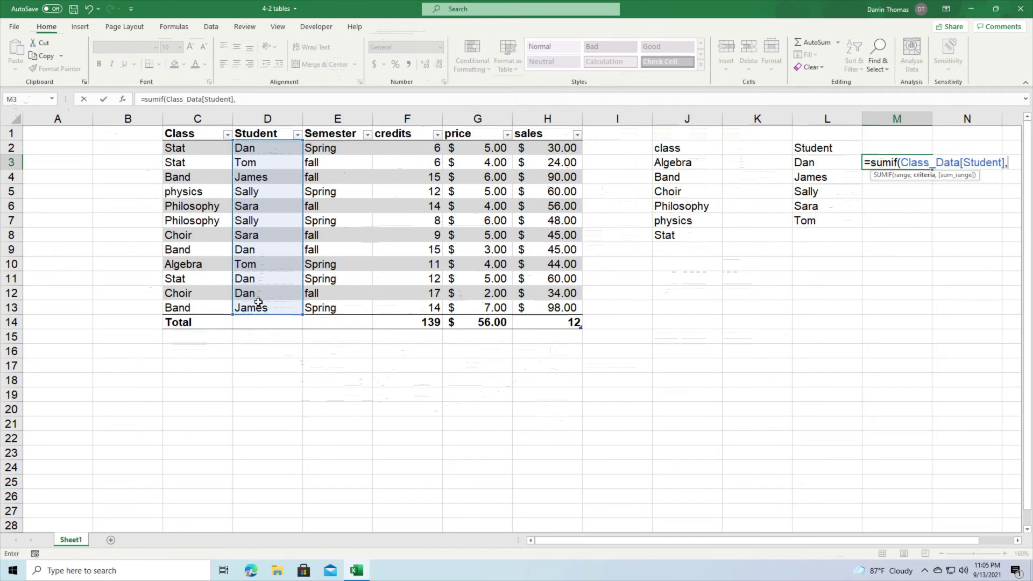
{"action": "left_click", "coordinate": [811, 162]}
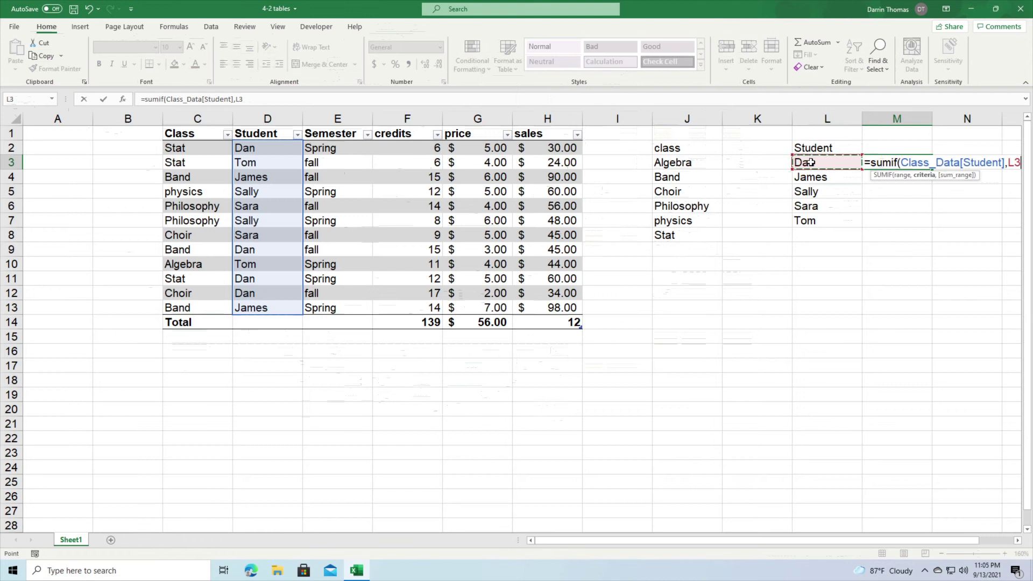
{"action": "type", "text": ","}
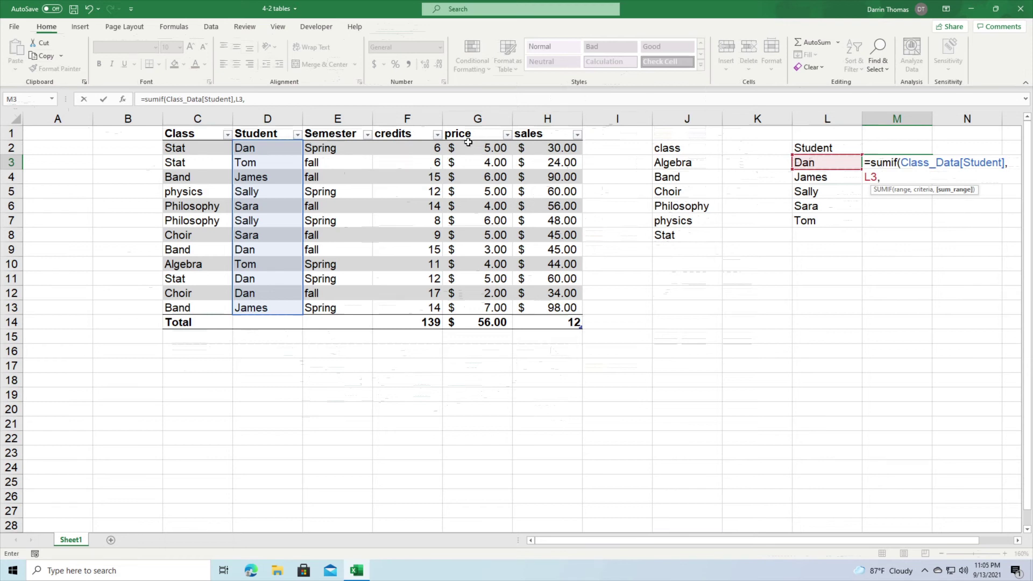
{"action": "left_click", "coordinate": [419, 150]}
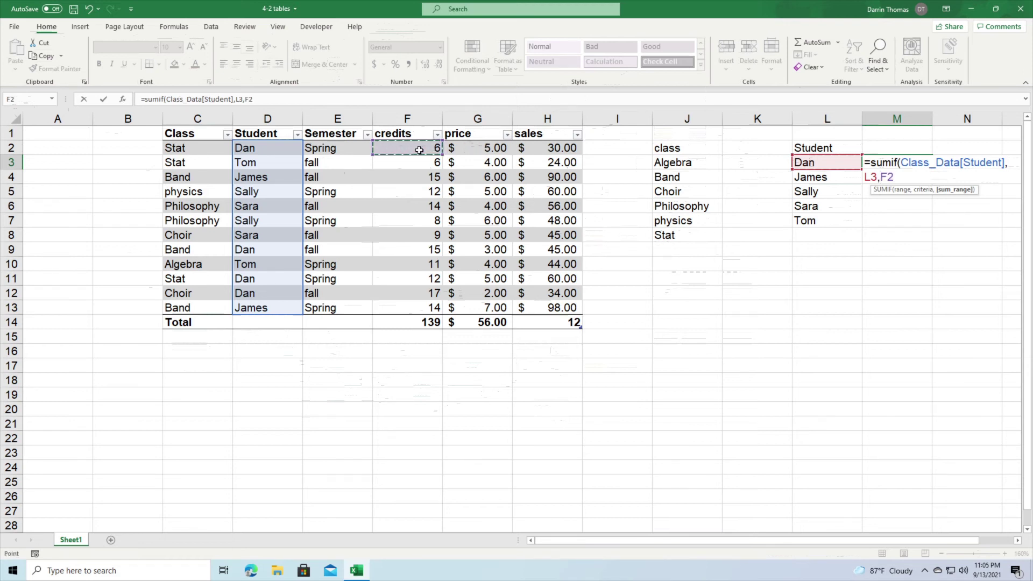
{"action": "type", "text": ")"}
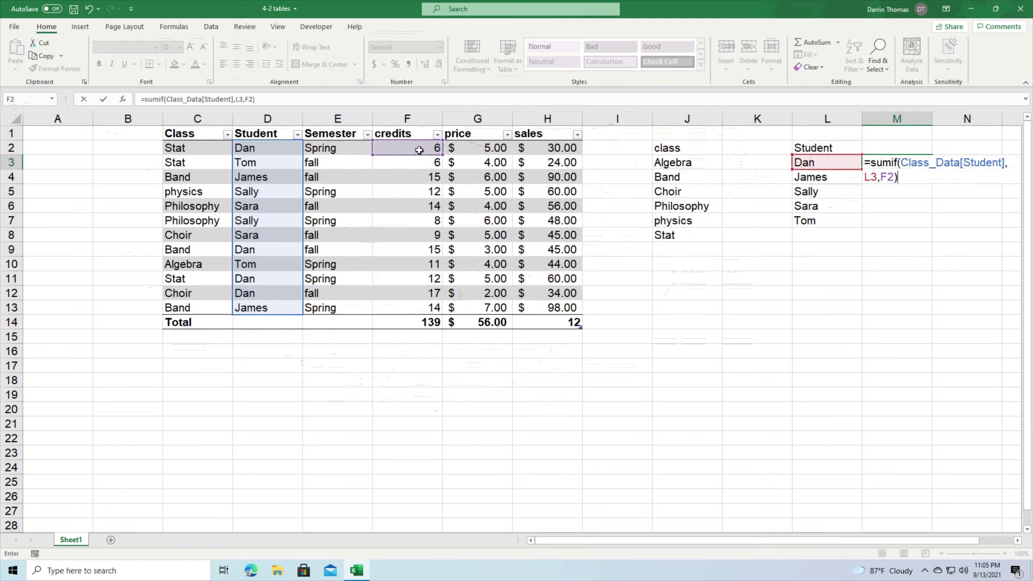
{"action": "key", "text": "ctrl+Return"}
{"action": "key", "text": "Return"}
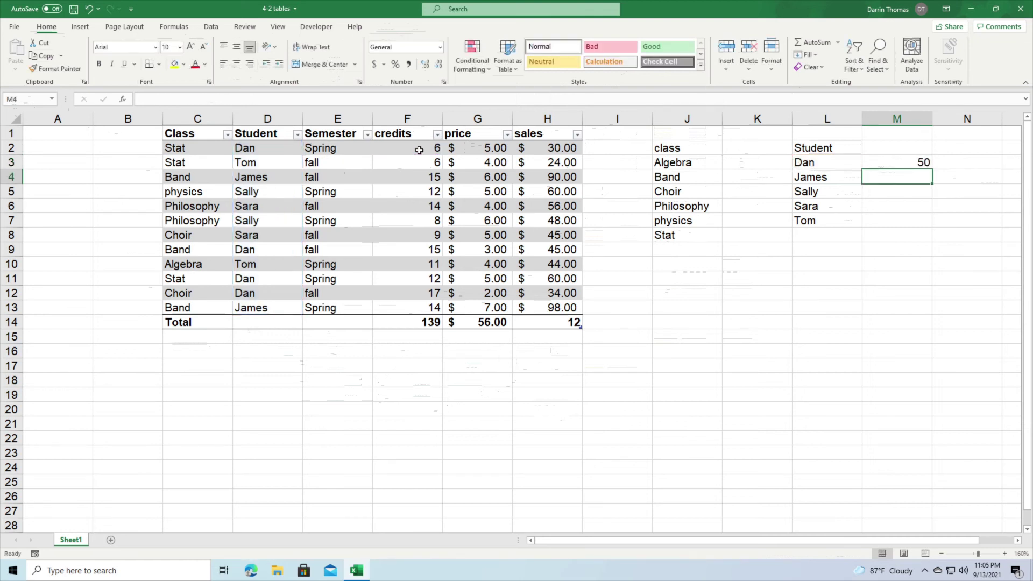
{"action": "key", "text": "Up"}
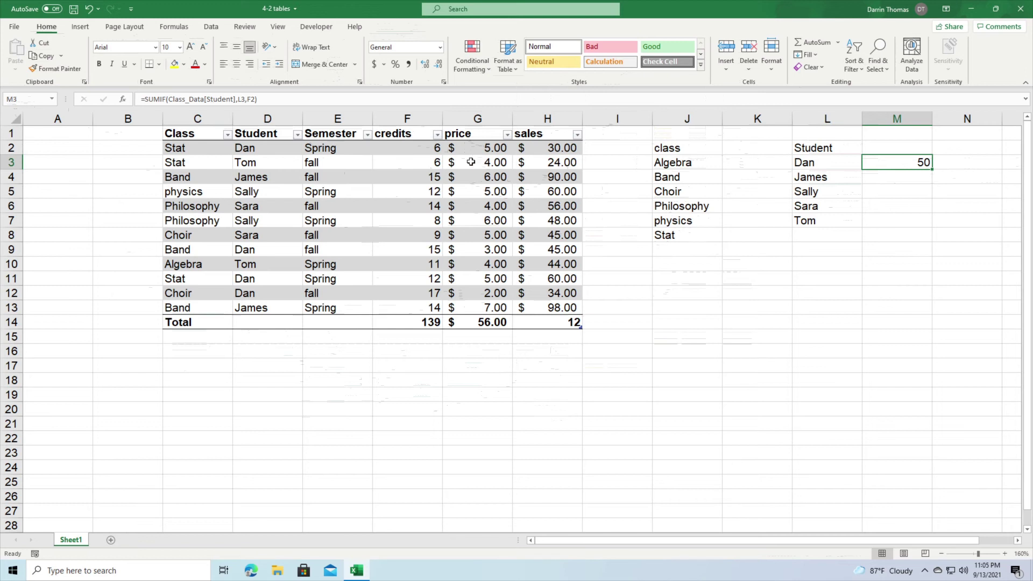
Step: Filter the table's Student column to only the first listed student and check the credits total against M3
{"action": "left_click", "coordinate": [297, 135]}
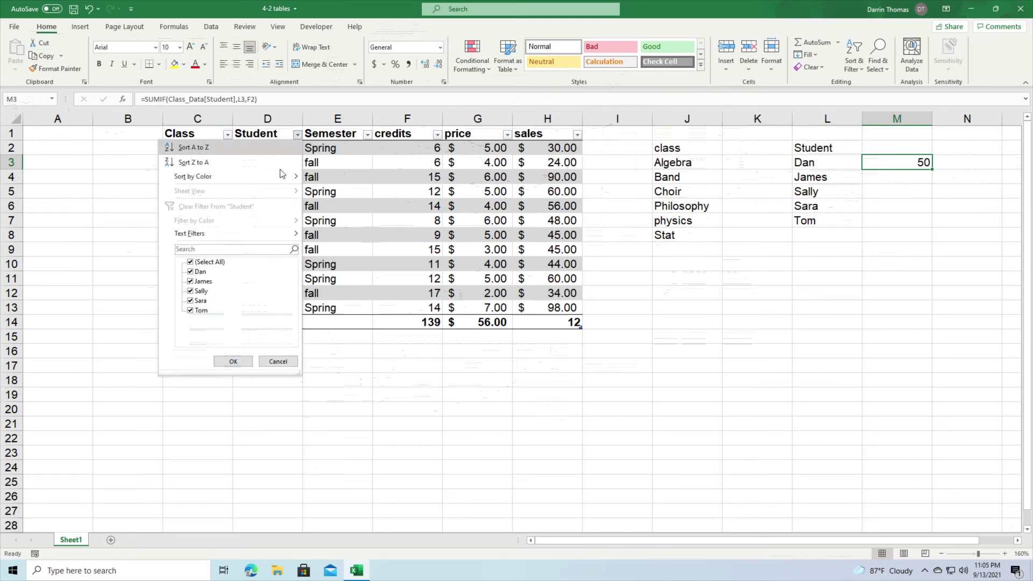
{"action": "left_click", "coordinate": [190, 262]}
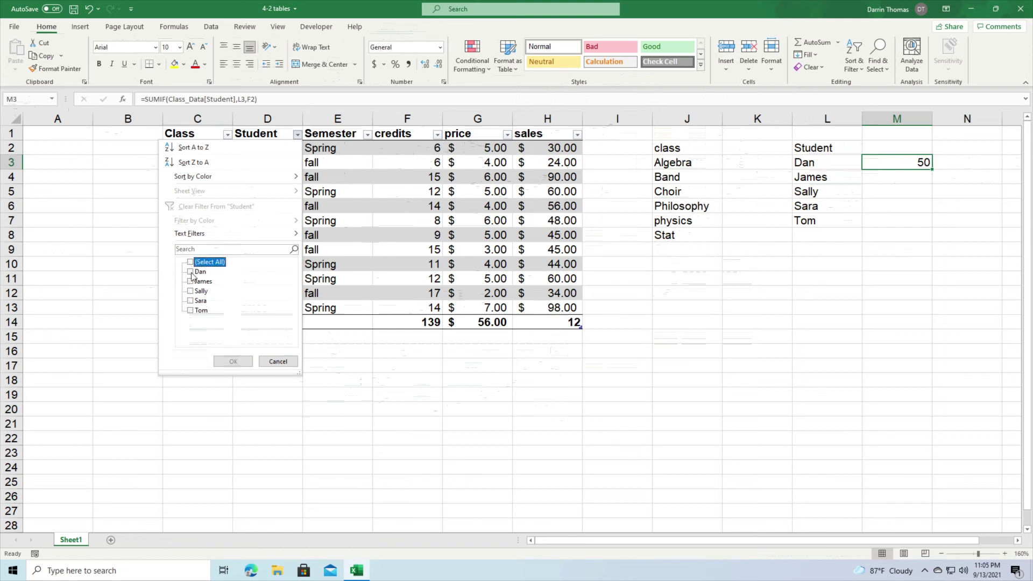
{"action": "left_click", "coordinate": [191, 272]}
{"action": "left_click", "coordinate": [226, 362]}
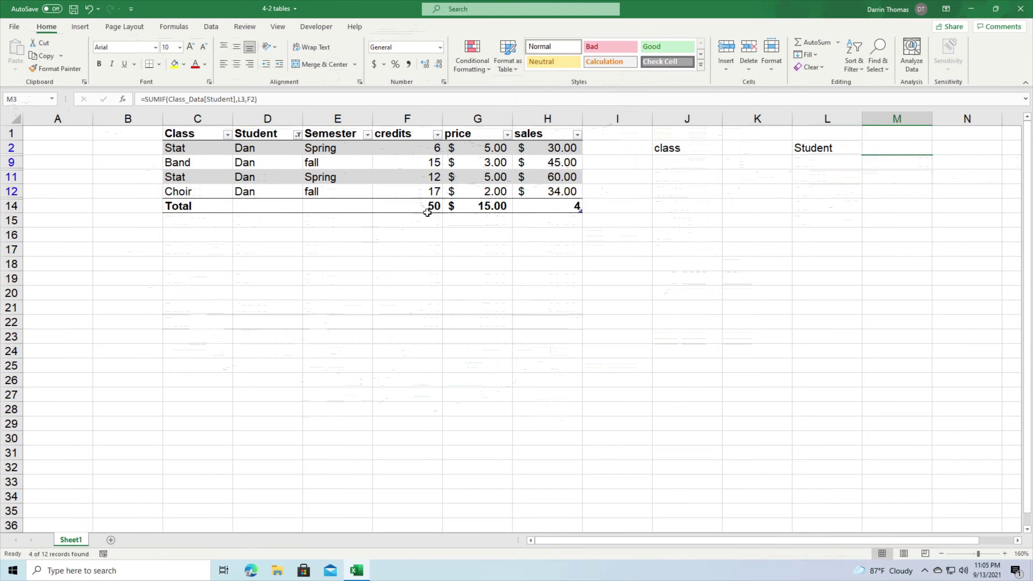
{"action": "left_click", "coordinate": [427, 210]}
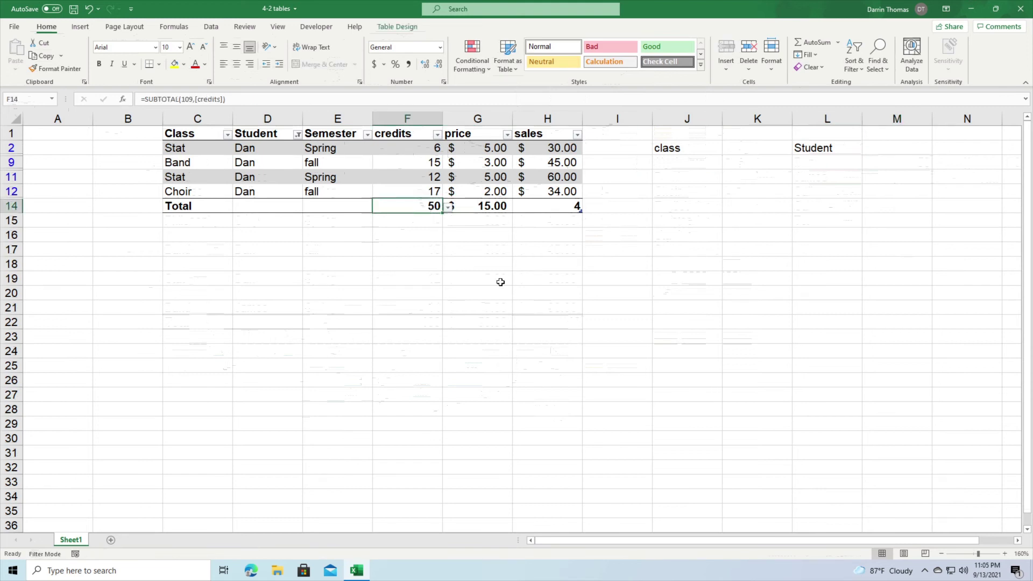
Step: Restore all students in the table's Student column filter
{"action": "left_click", "coordinate": [299, 136]}
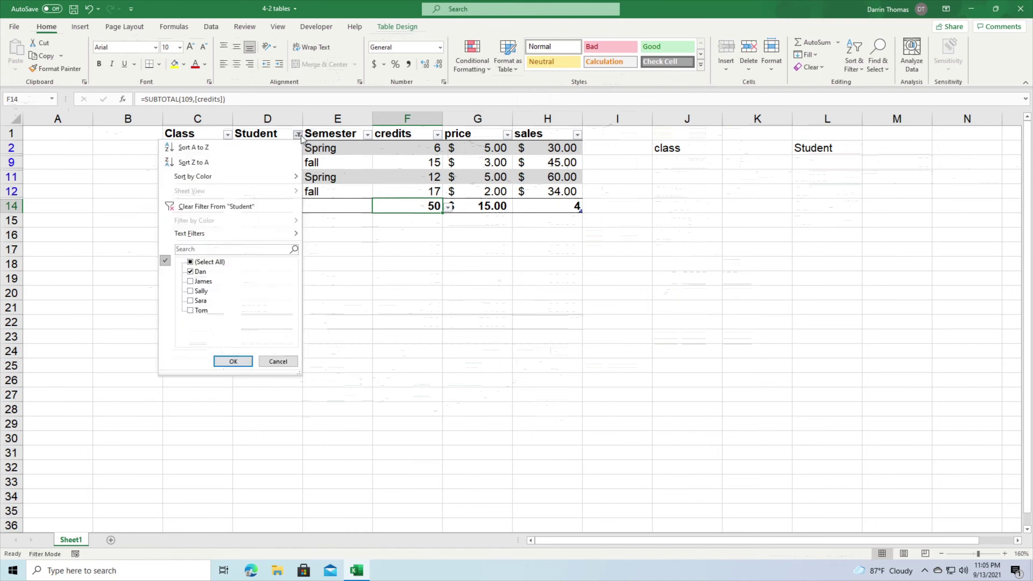
{"action": "left_click", "coordinate": [190, 262]}
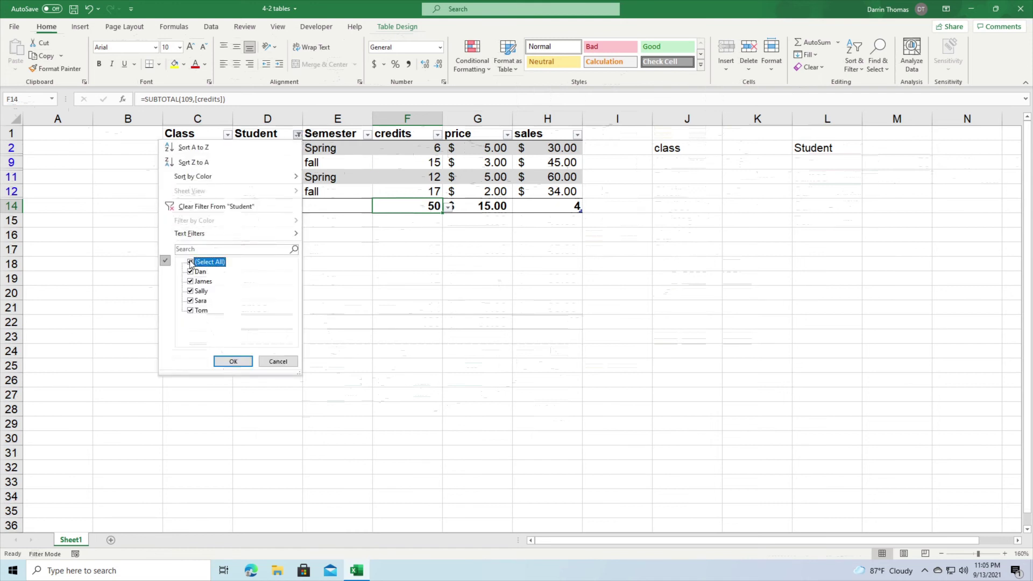
{"action": "left_click", "coordinate": [232, 361]}
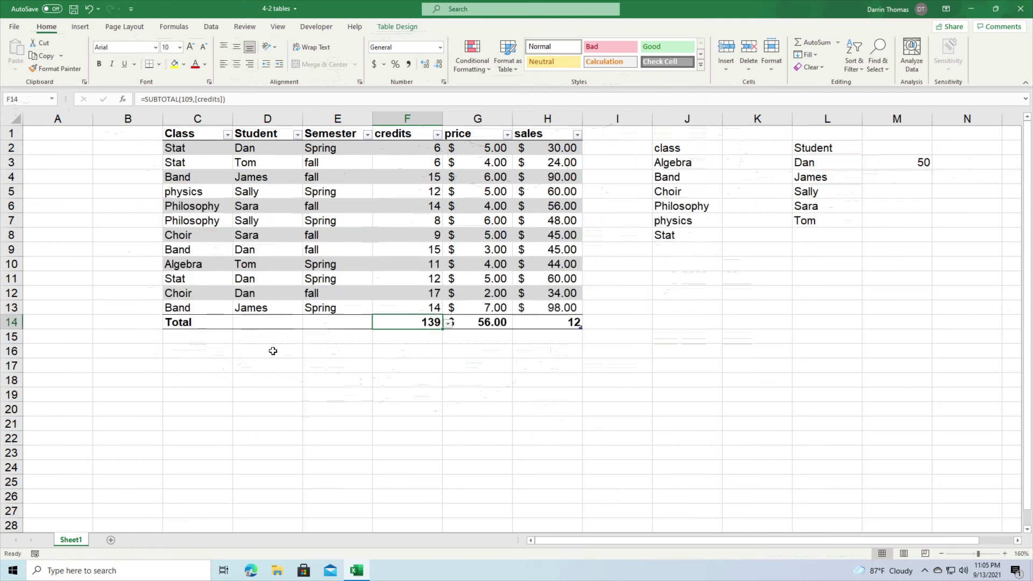
Step: Fill the SUMIF formula from M3 down to M7 for the remaining students
{"action": "left_click", "coordinate": [914, 163]}
{"action": "left_click_drag", "start_coordinate": [932, 169], "coordinate": [923, 228]}
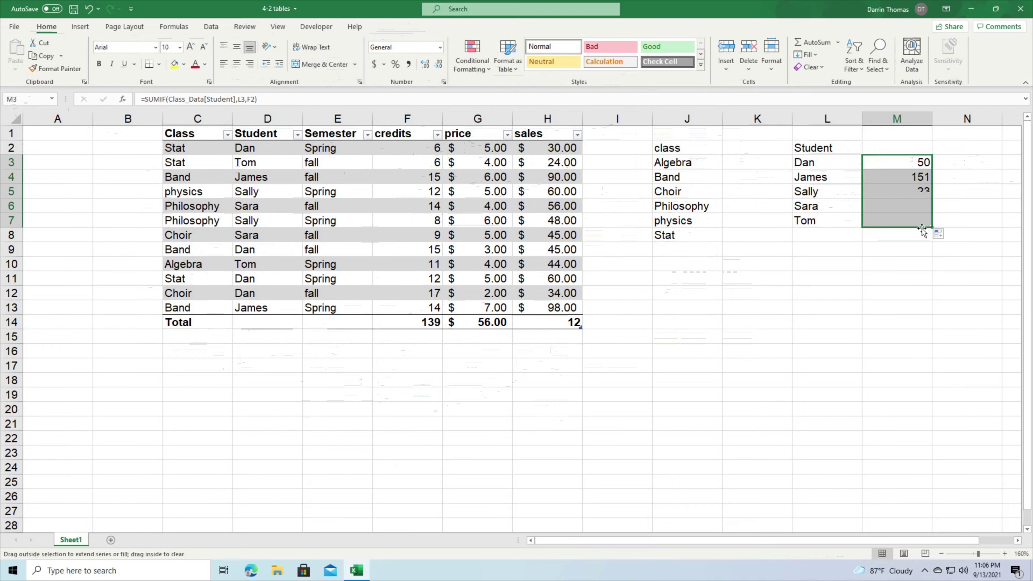
{"action": "left_click", "coordinate": [937, 292]}
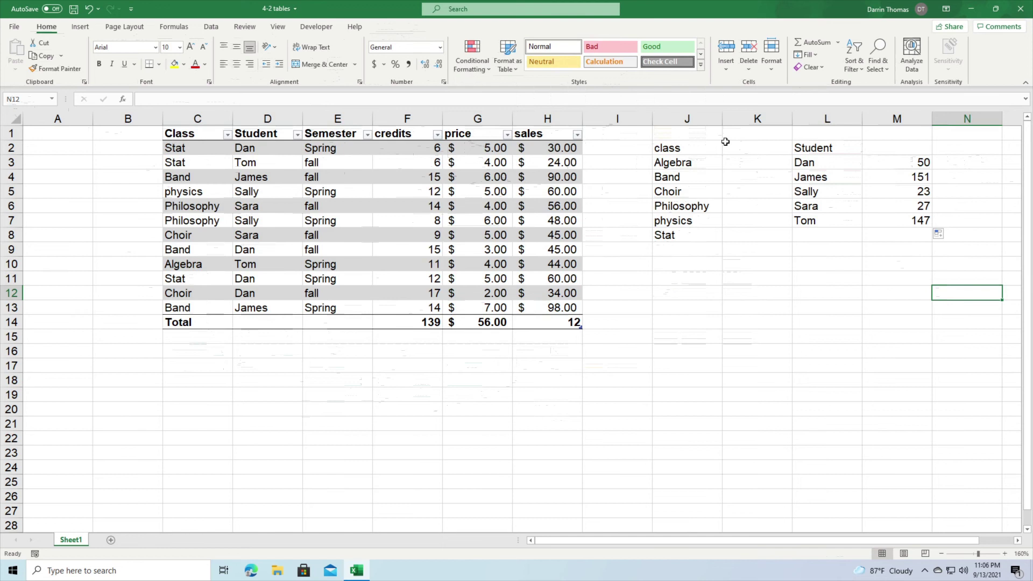
Step: Total credits per class with =SUMIF(Class_Data[Class],J3,F2) in K3, filled down to K8
{"action": "left_click", "coordinate": [732, 169]}
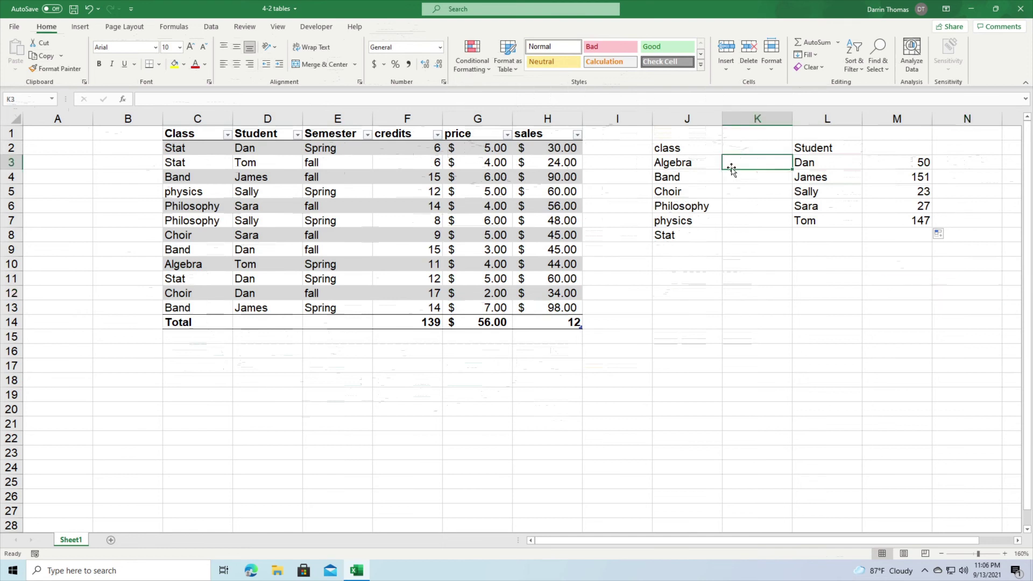
{"action": "type", "text": "=sumif"}
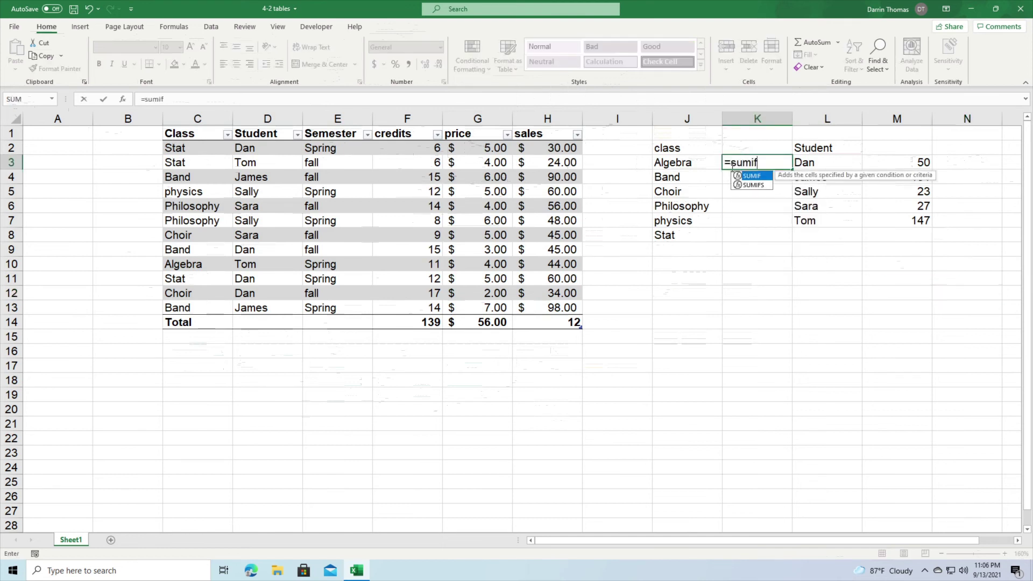
{"action": "type", "text": "("}
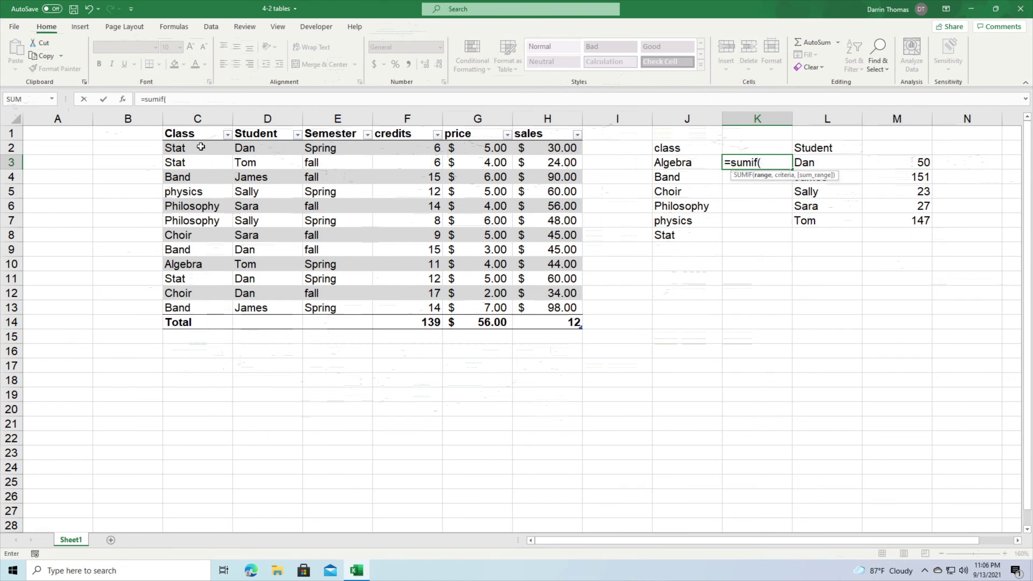
{"action": "left_click_drag", "start_coordinate": [198, 148], "coordinate": [199, 304]}
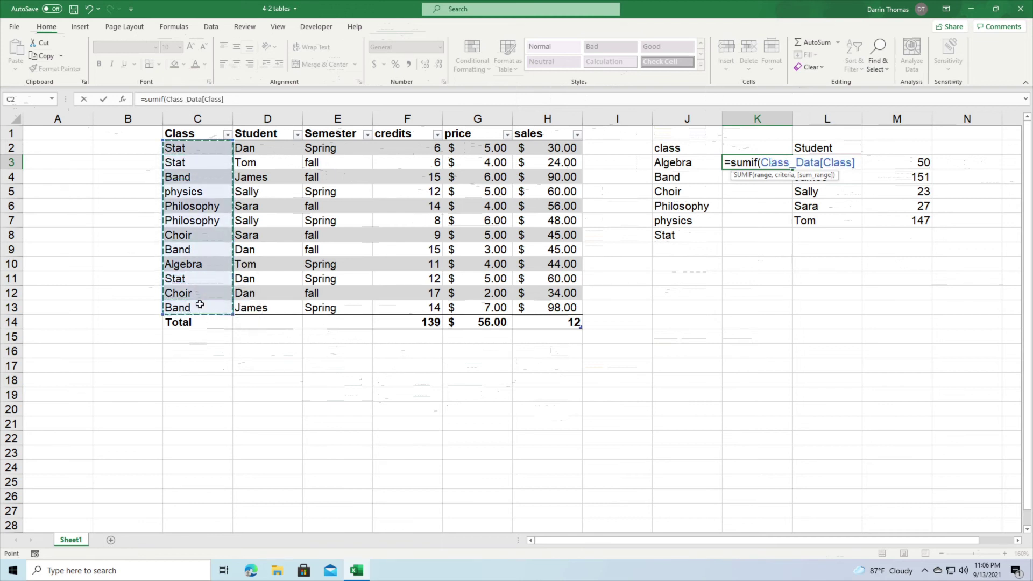
{"action": "type", "text": ","}
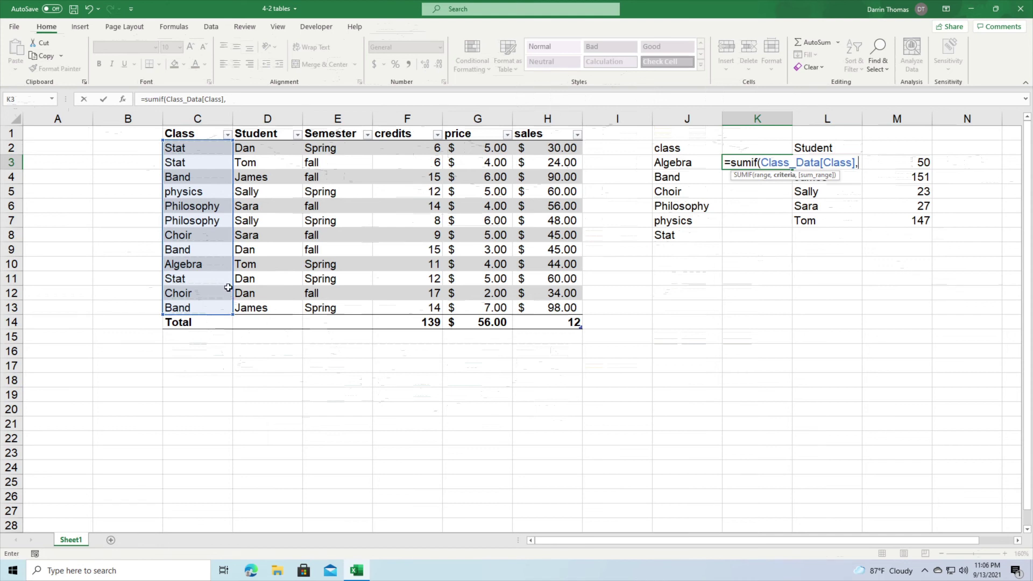
{"action": "left_click", "coordinate": [667, 162]}
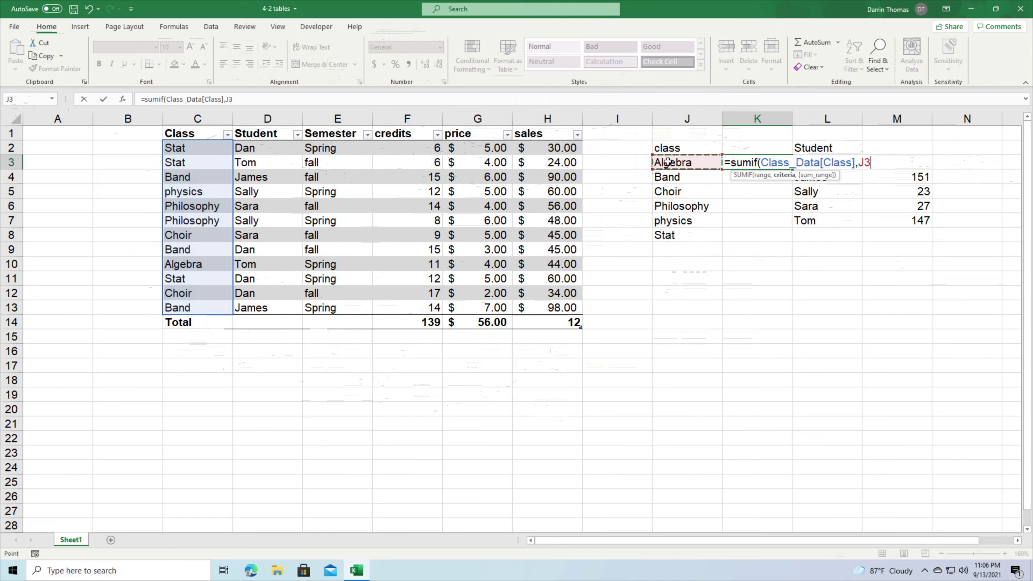
{"action": "type", "text": ","}
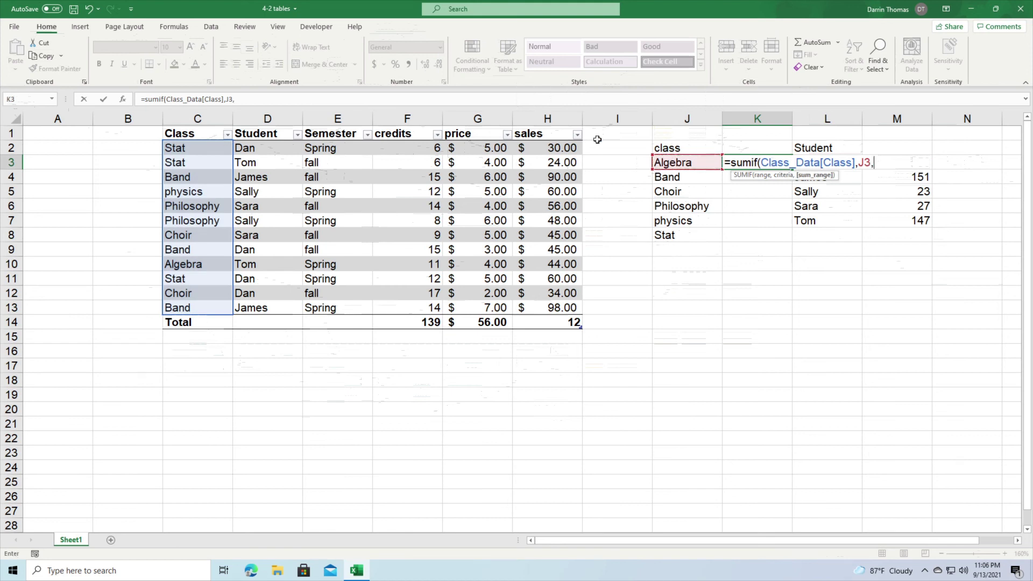
{"action": "left_click", "coordinate": [412, 149]}
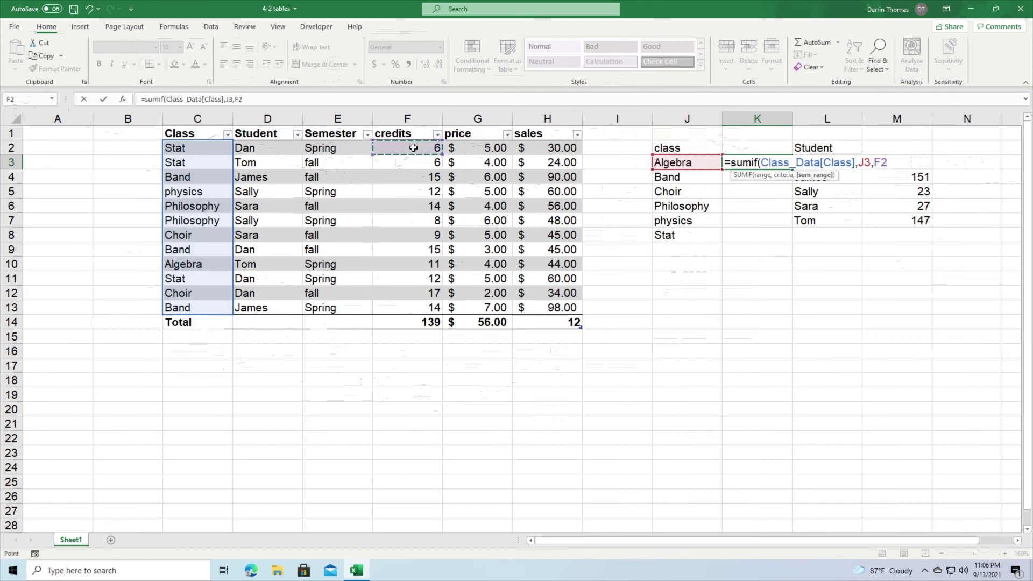
{"action": "type", "text": ")"}
{"action": "key", "text": "Return"}
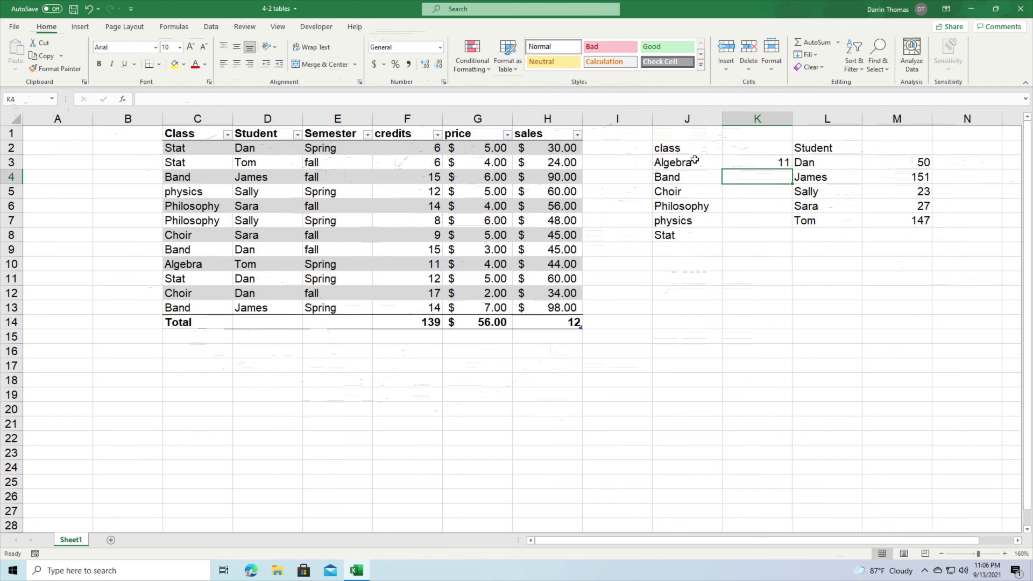
{"action": "left_click", "coordinate": [756, 163]}
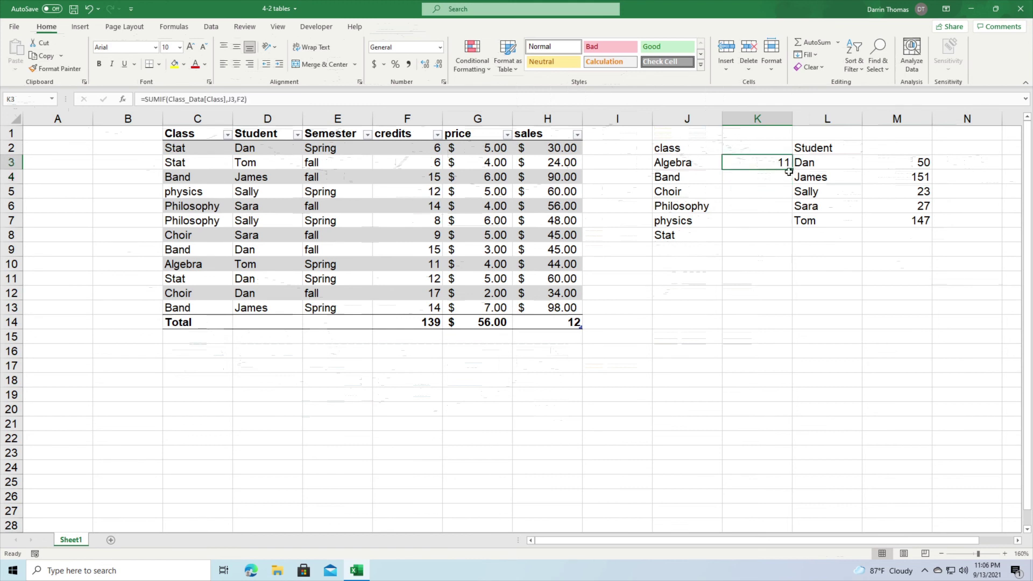
{"action": "left_click_drag", "start_coordinate": [788, 172], "coordinate": [780, 246]}
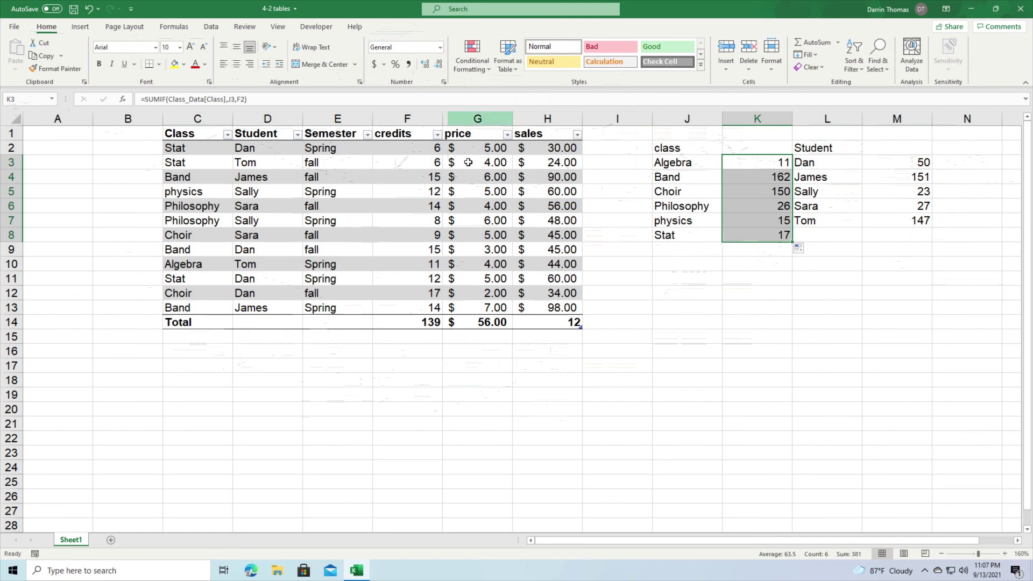
Step: Review the table styles, the sales formula in H2, the Semester filter options, the table design settings and the SUMIF formula in K3
{"action": "left_click", "coordinate": [430, 206]}
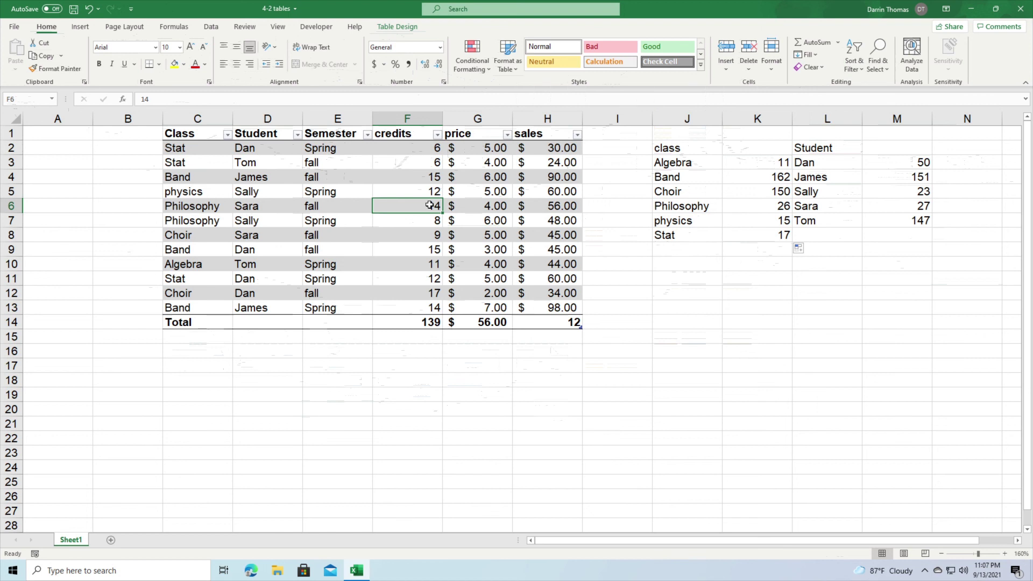
{"action": "left_click", "coordinate": [505, 71]}
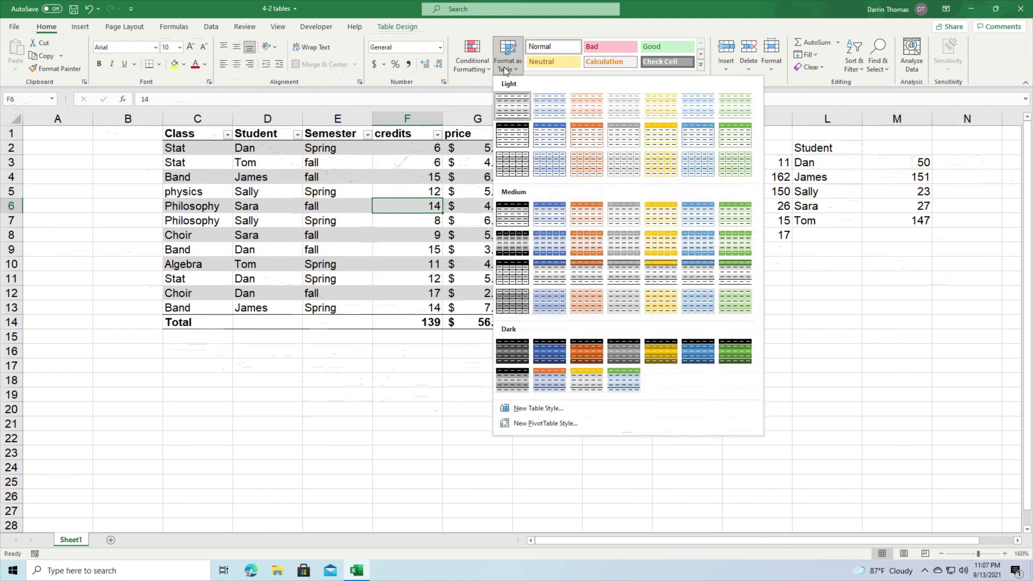
{"action": "left_click", "coordinate": [342, 206]}
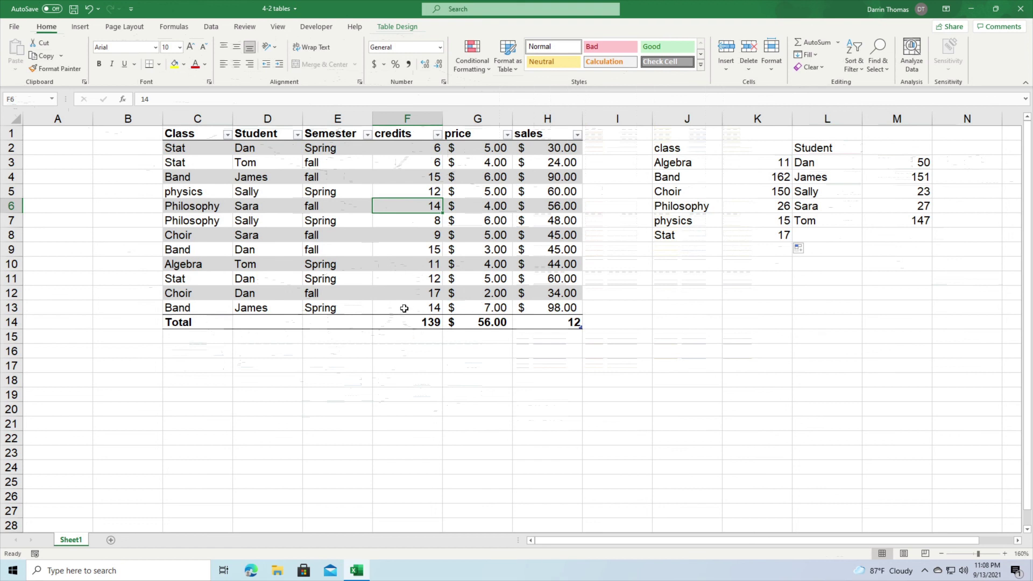
{"action": "left_click", "coordinate": [536, 150]}
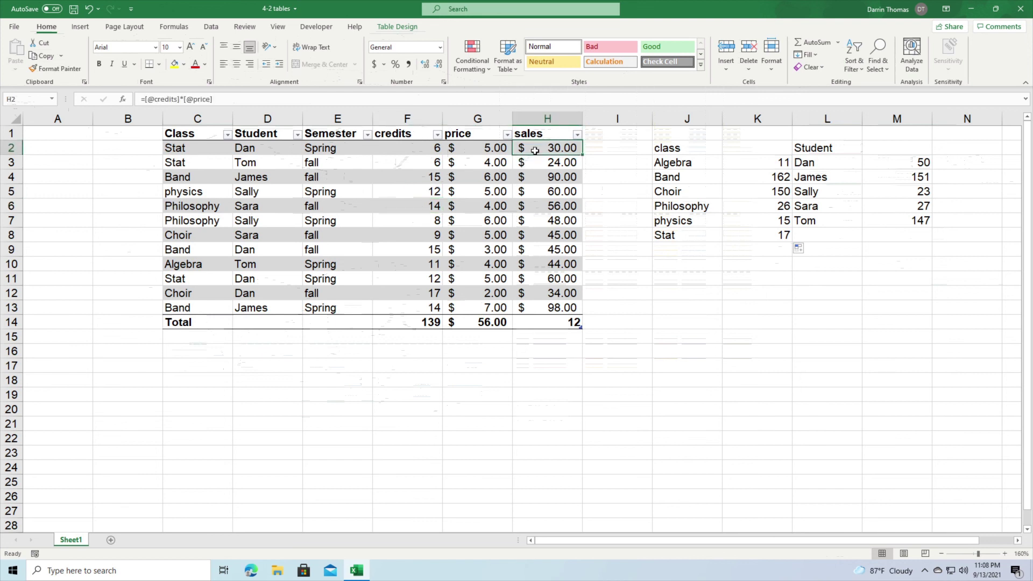
{"action": "left_click", "coordinate": [578, 133]}
{"action": "left_click", "coordinate": [368, 136]}
{"action": "left_click", "coordinate": [368, 135]}
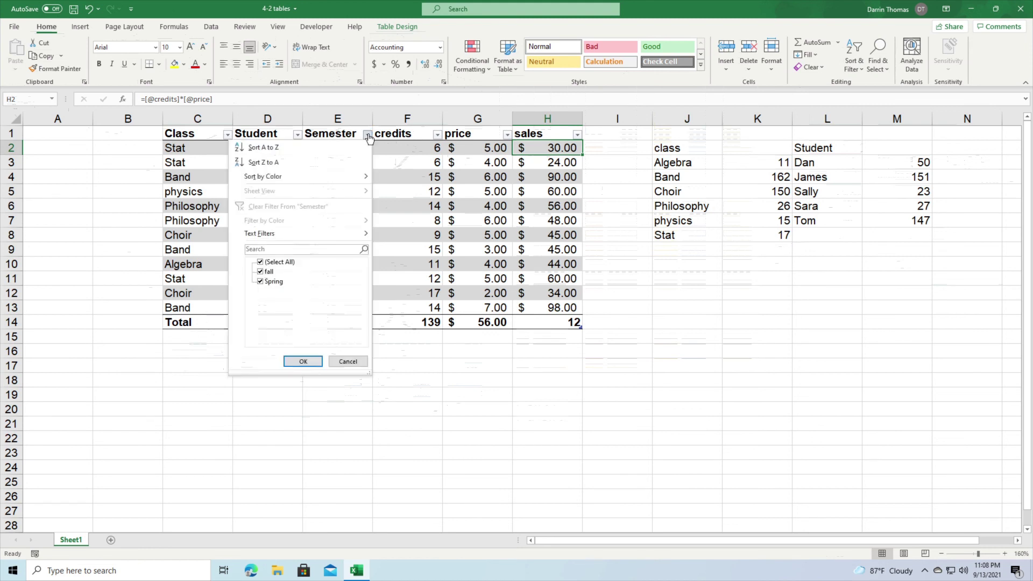
{"action": "left_click", "coordinate": [368, 135]}
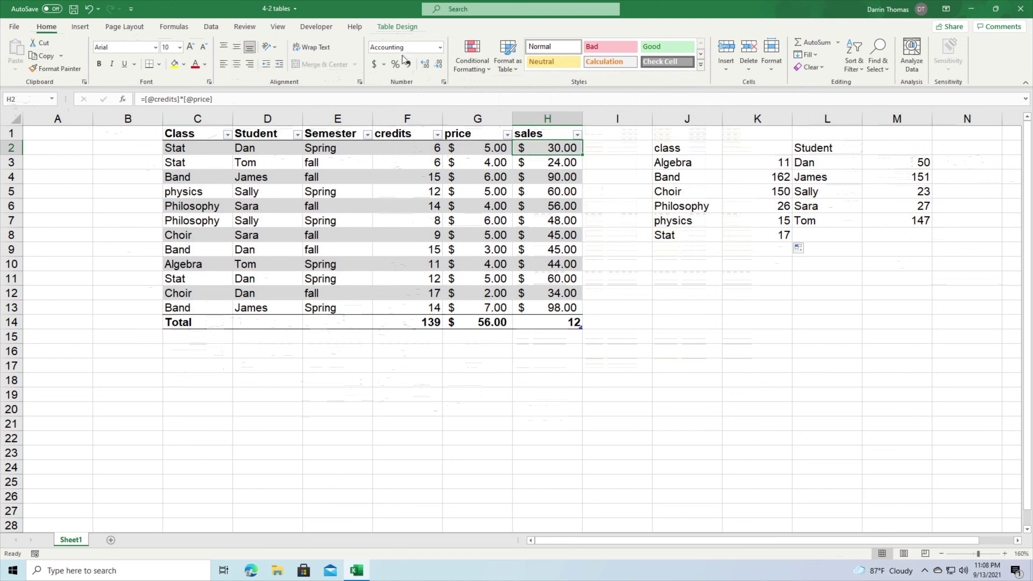
{"action": "left_click", "coordinate": [396, 27]}
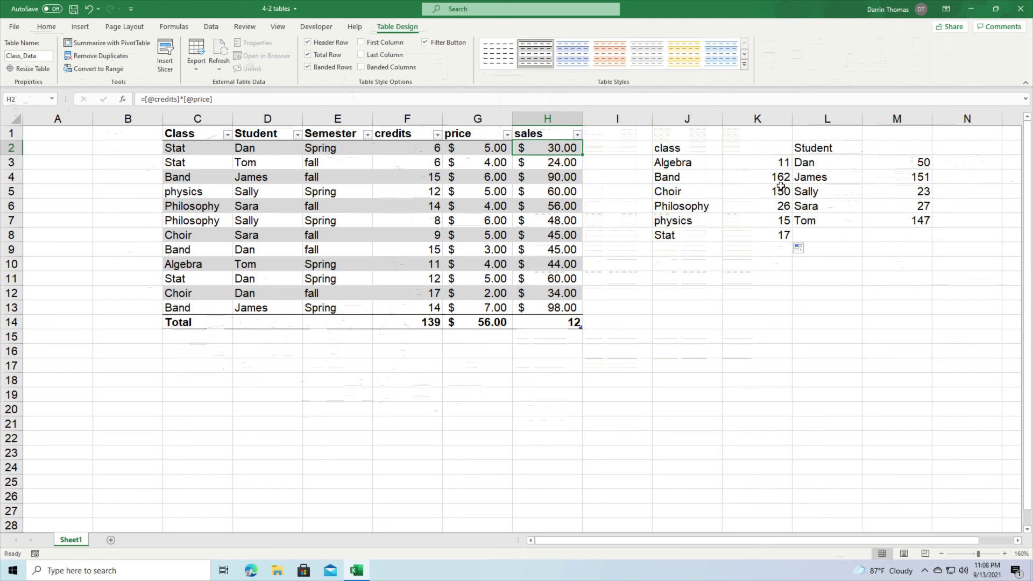
{"action": "left_click", "coordinate": [754, 162]}
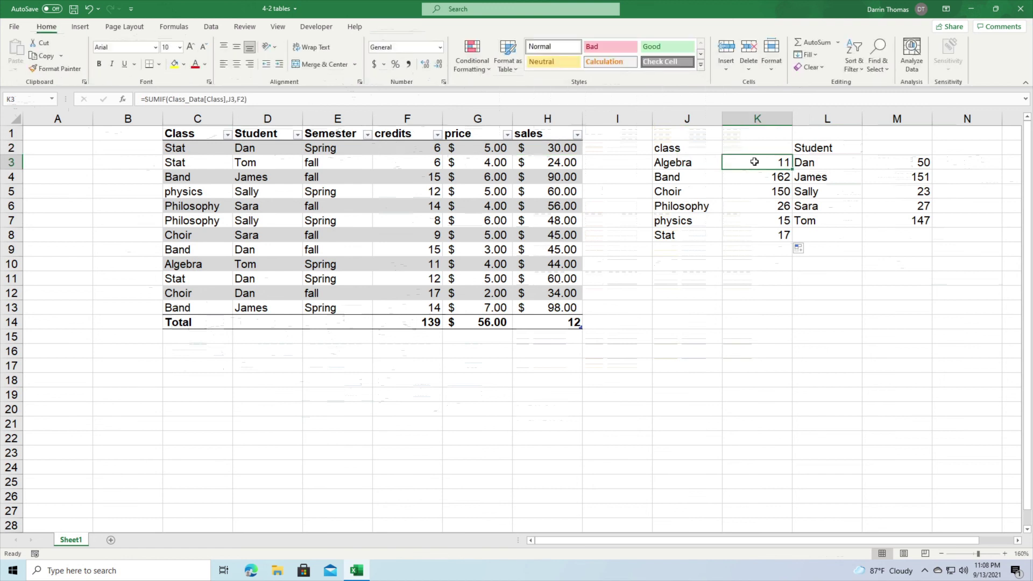